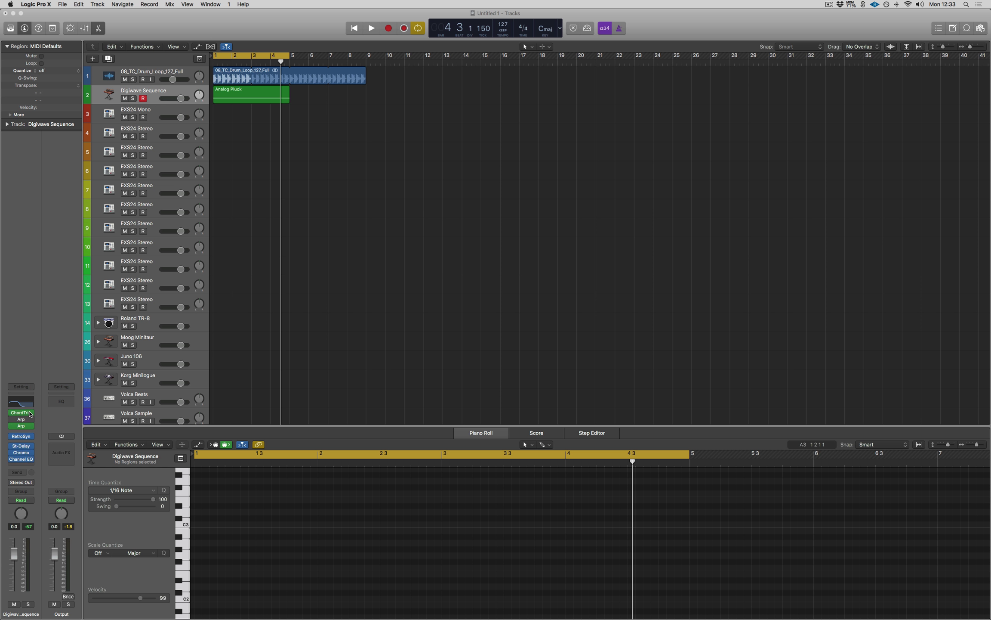
Step: Extend the cycle range to bar 9 and copy the Analog Pluck region to bar 5 on the Digiwave Sequence track
left_click_drag(289, 57, 368, 58)
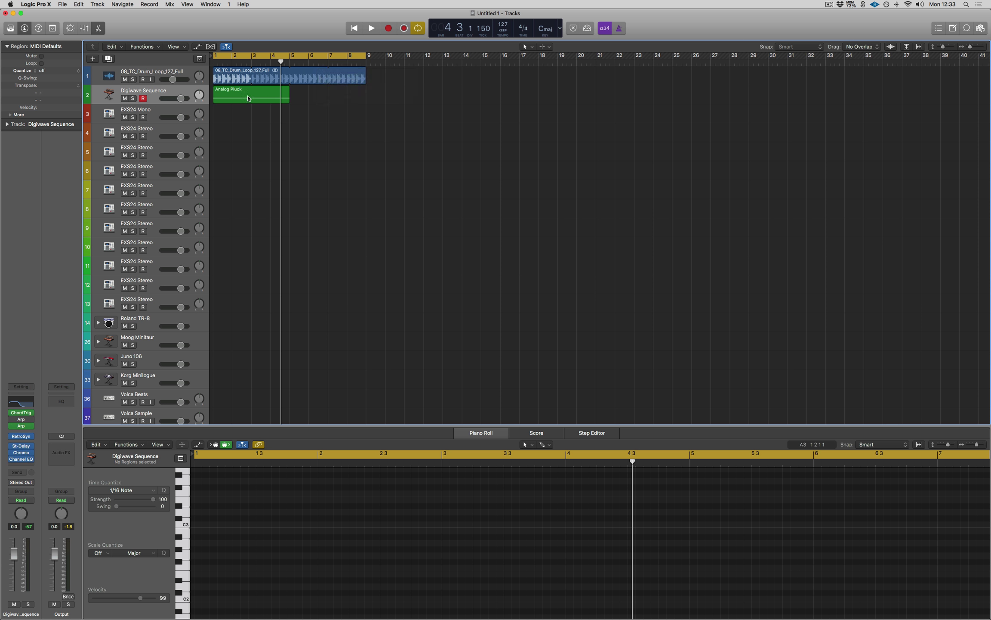
left_click_drag(250, 99, 327, 101)
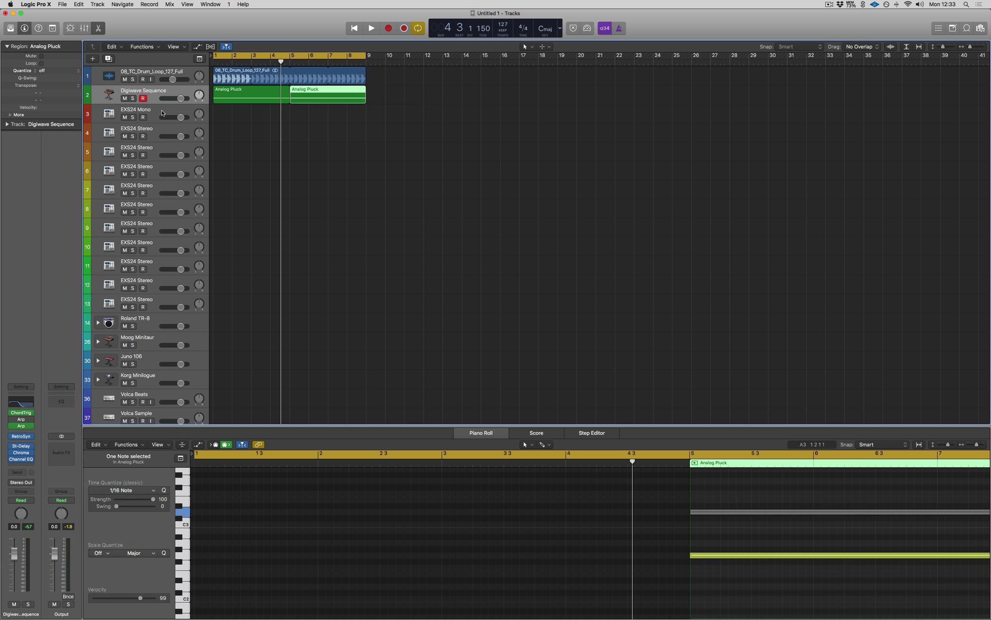
Step: Create a new software instrument track with Retro Synth below the Digiwave Sequence track
left_click(160, 96)
left_click(93, 59)
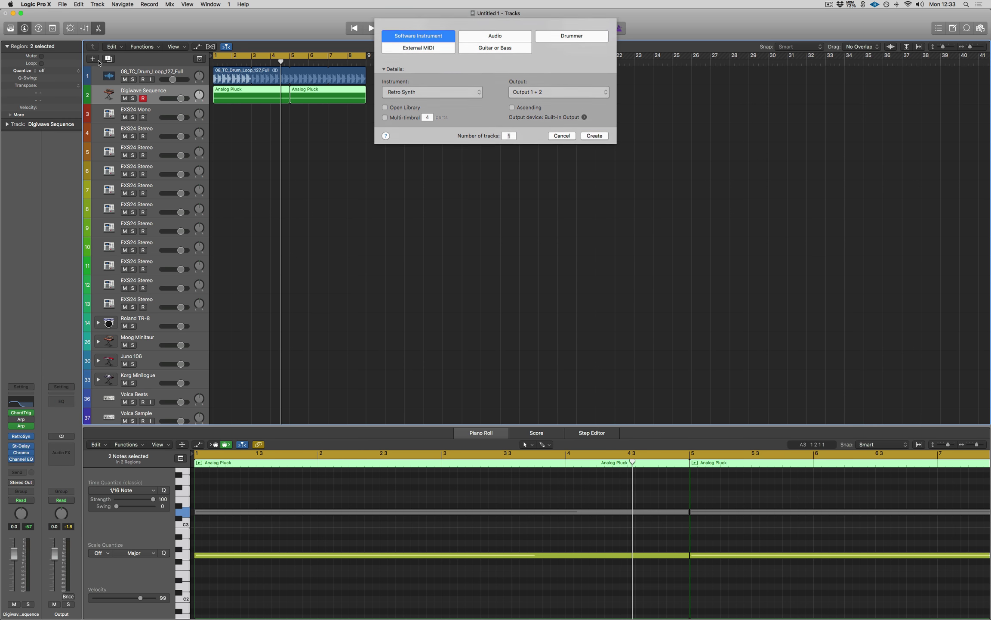
left_click(428, 92)
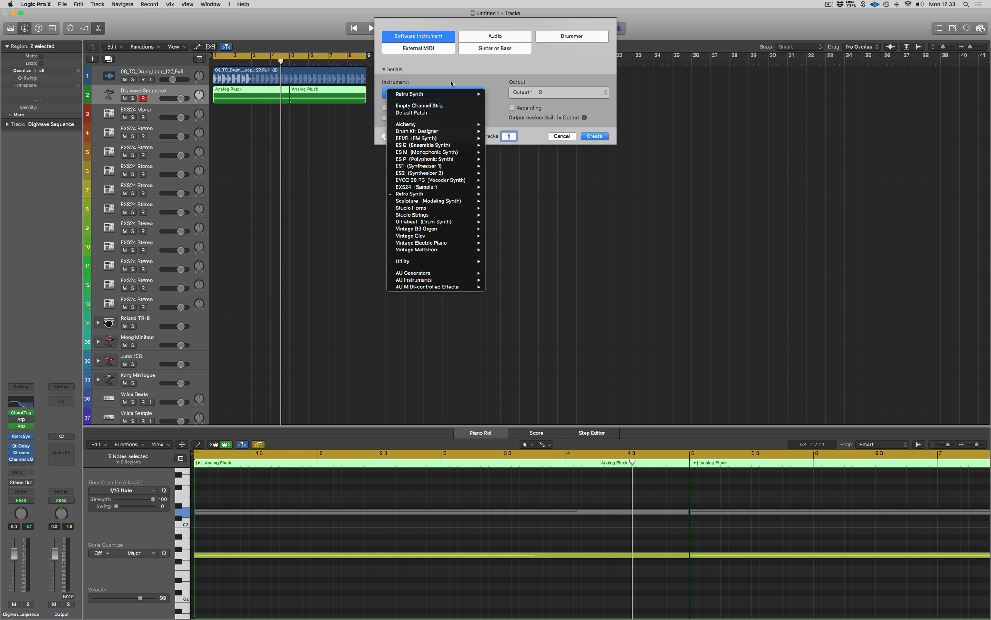
left_click(553, 117)
left_click(594, 136)
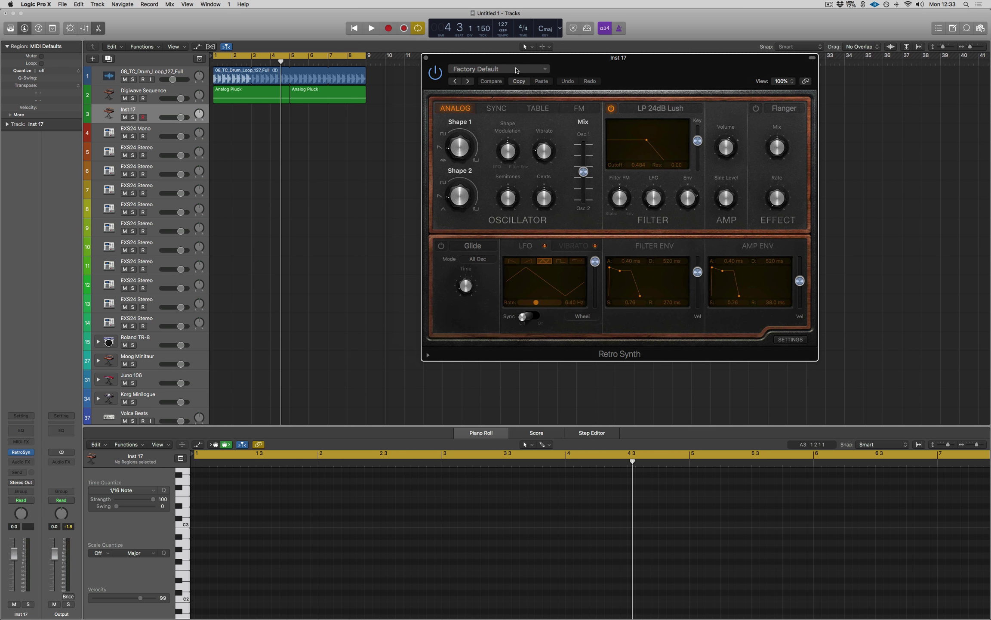
Step: Load the Synth Pads preset Berlin Xperience in the new track's Retro Synth and move its window clear of the regions
left_click(516, 69)
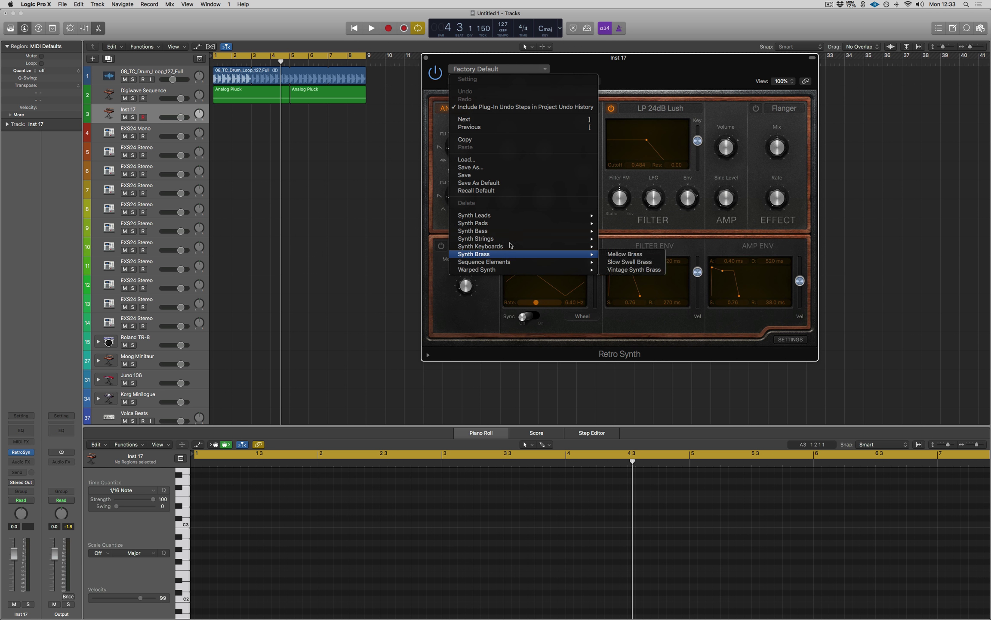
mouse_move(552, 227)
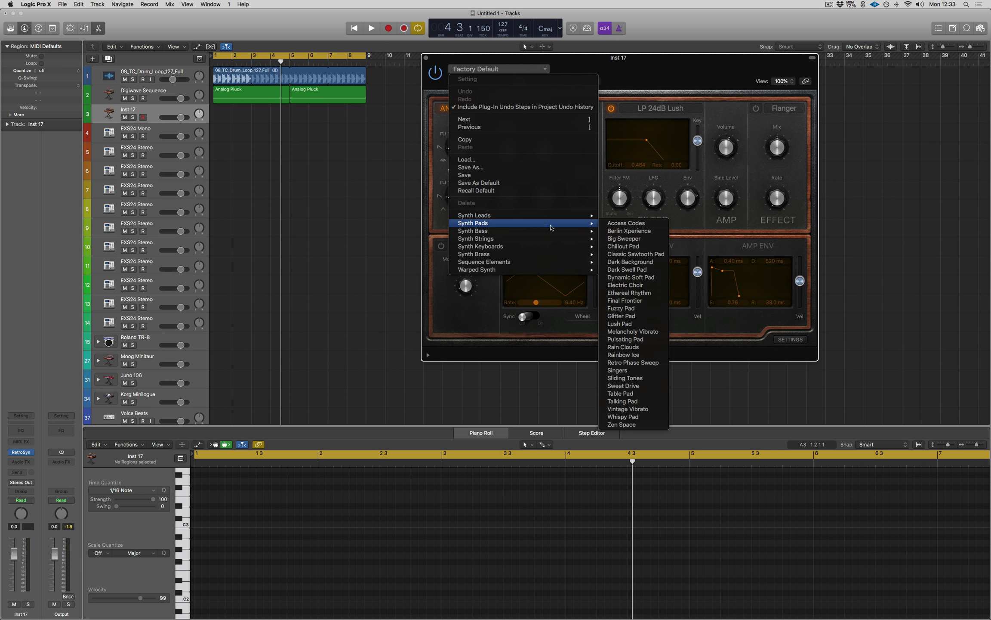
left_click(605, 231)
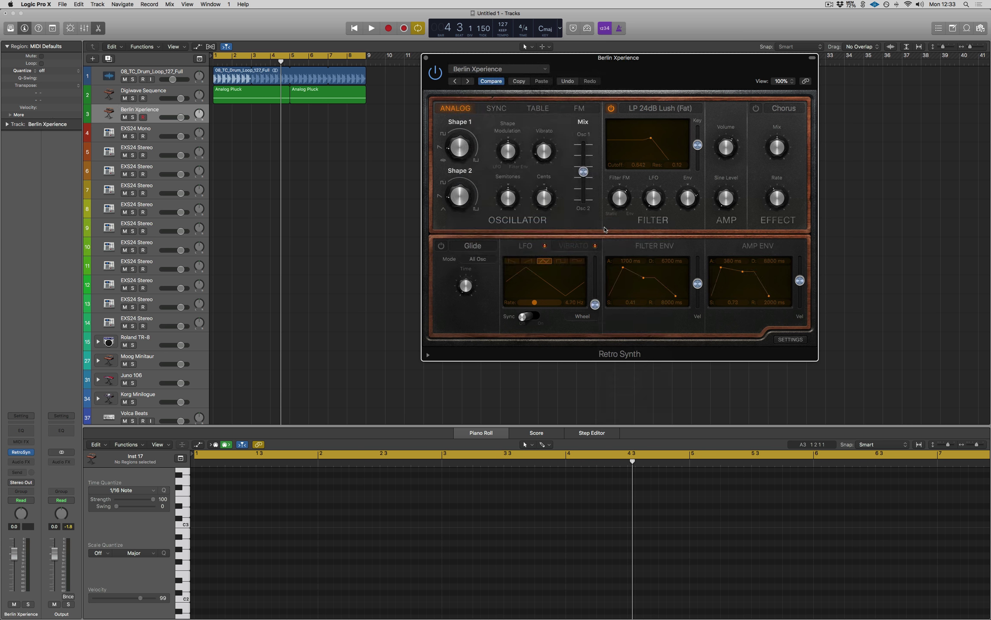
mouse_move(518, 193)
left_click_drag(587, 59, 653, 59)
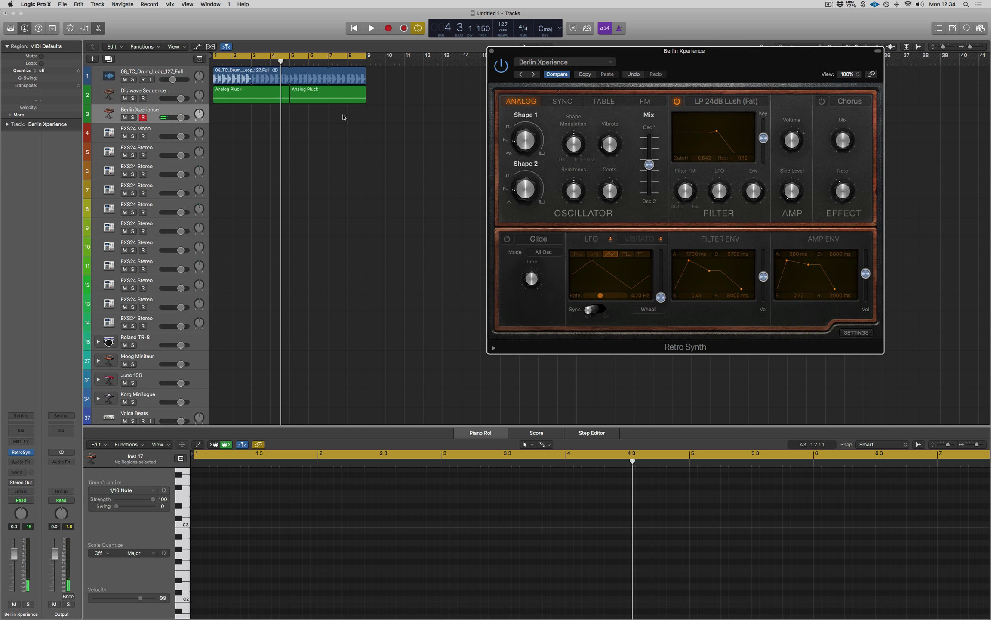
Step: Copy the Chord Trigger MIDI effect from the Digiwave Sequence channel strip to the Berlin Xperience channel strip in the Mixer
left_click(146, 91)
key("x")
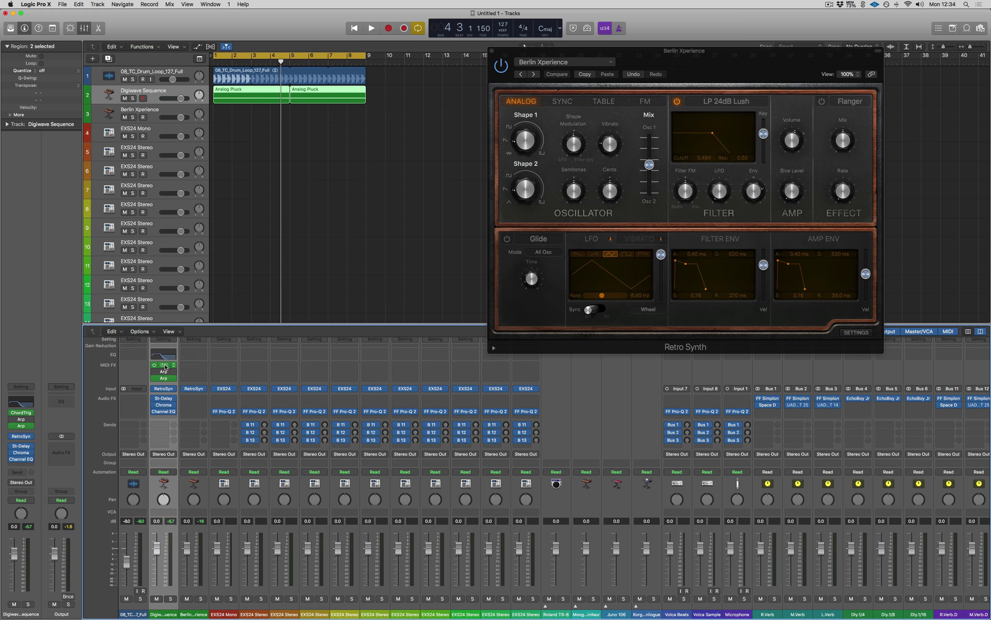
left_click_drag(163, 364, 194, 367)
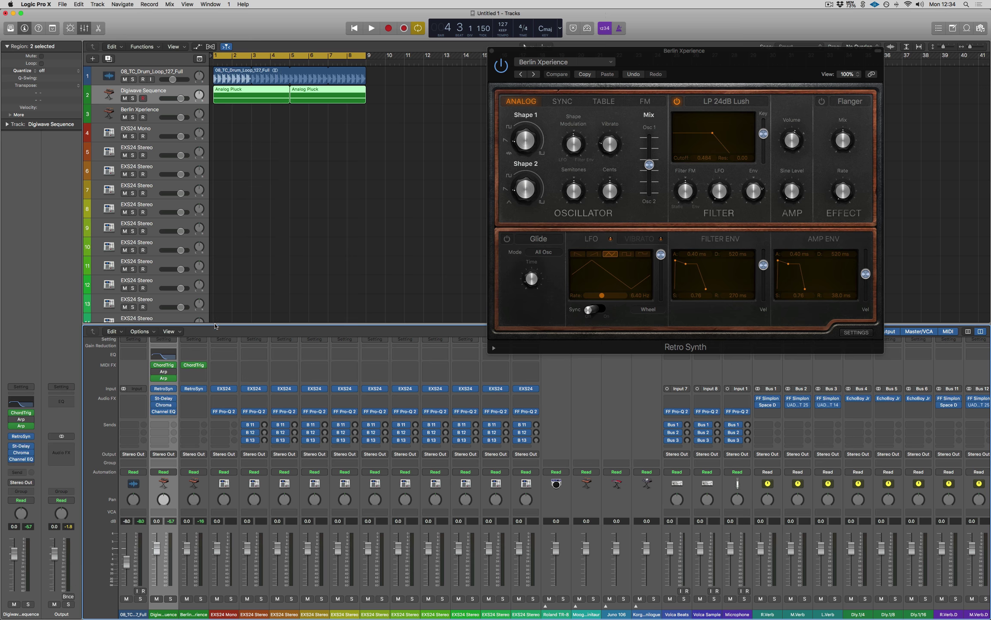
key("x")
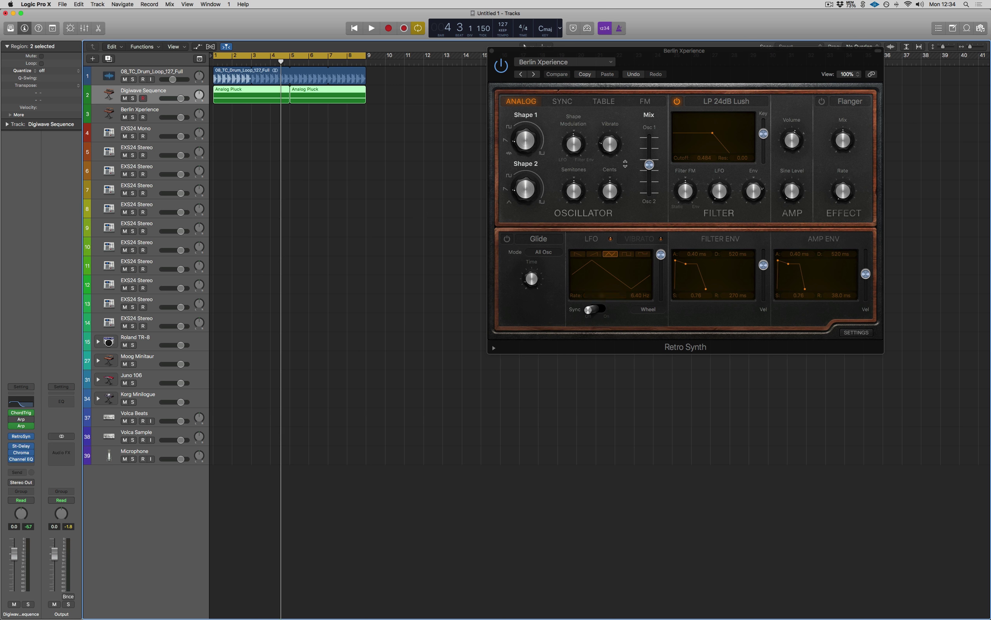
Step: Switch the pad track's Retro Synth preset to Big Sweeper and reposition the plug-in window
left_click(148, 111)
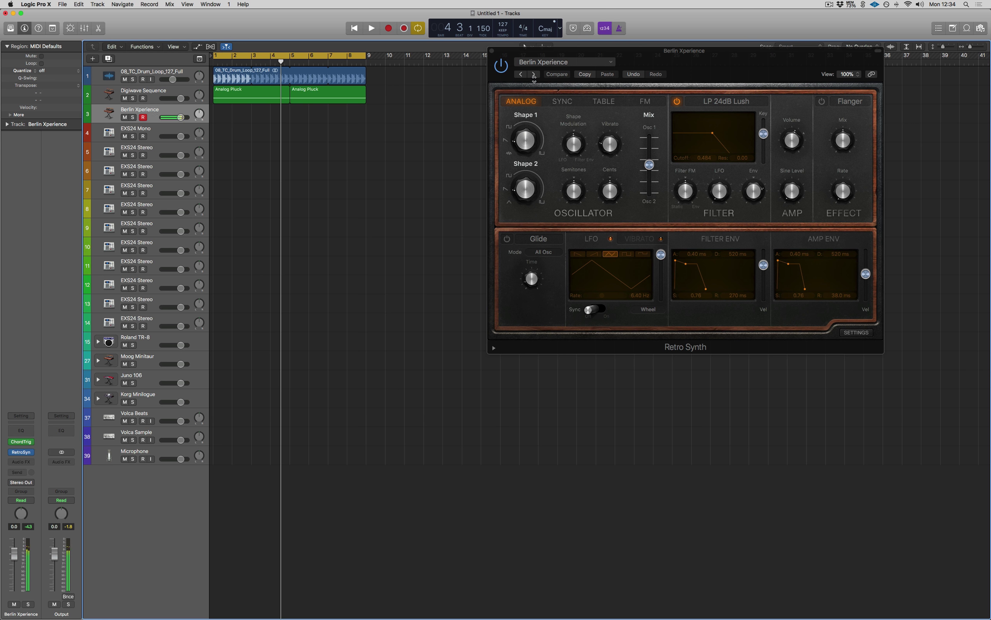
left_click(534, 75)
left_click(535, 74)
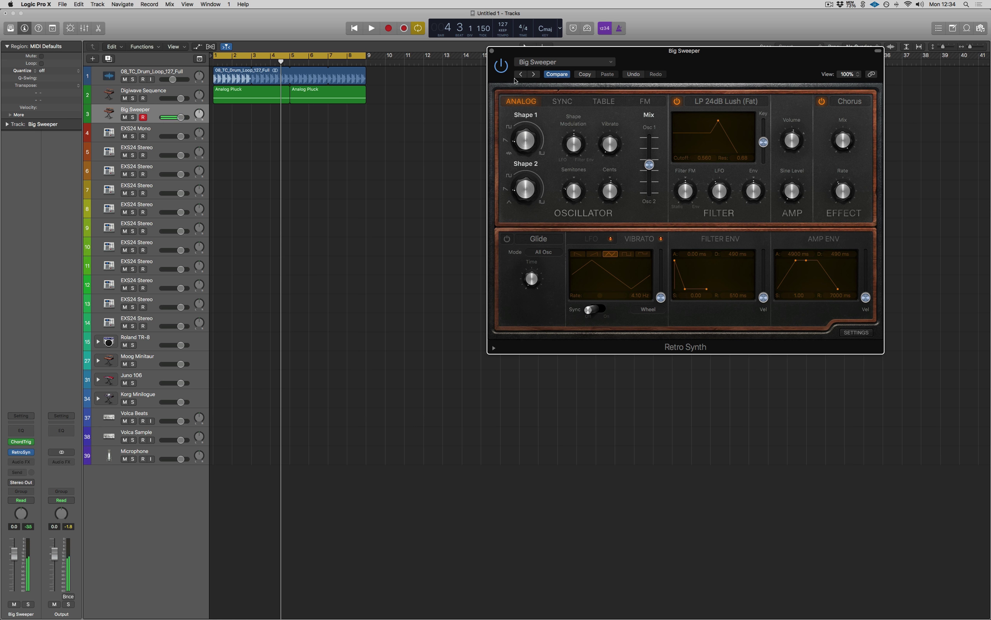
left_click_drag(525, 54, 532, 81)
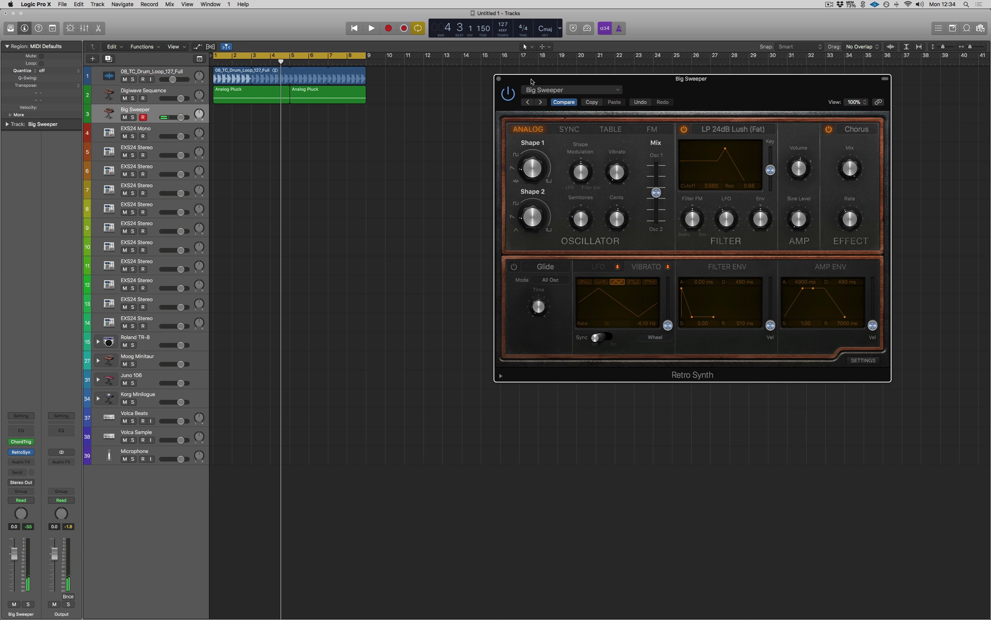
left_click_drag(532, 81, 532, 80)
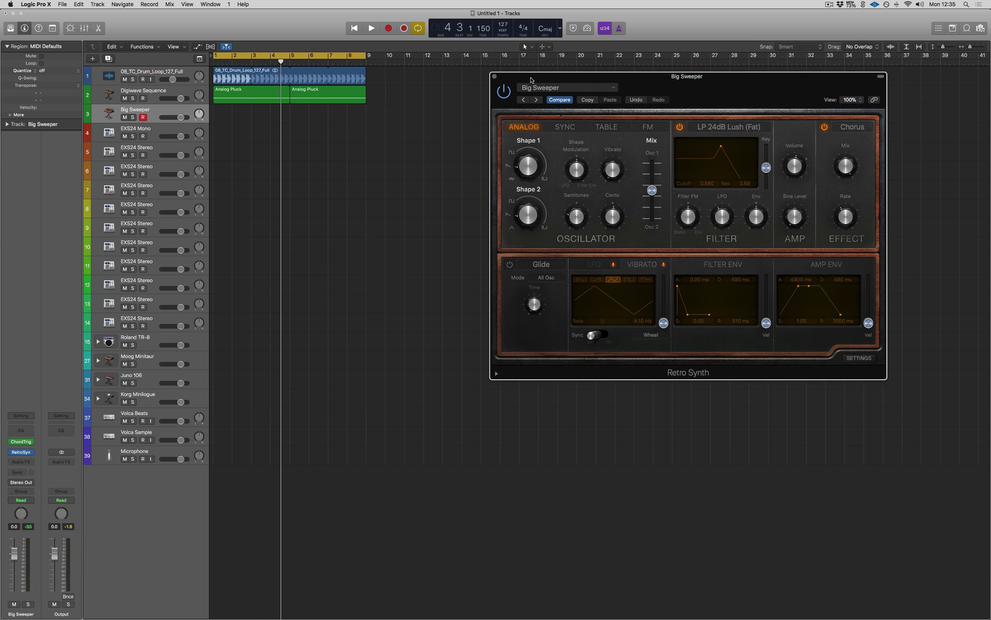
Step: Copy the first Analog Pluck region from the Digiwave Sequence track to bar 1 of the Big Sweeper track
left_click(251, 100)
double_click(251, 100)
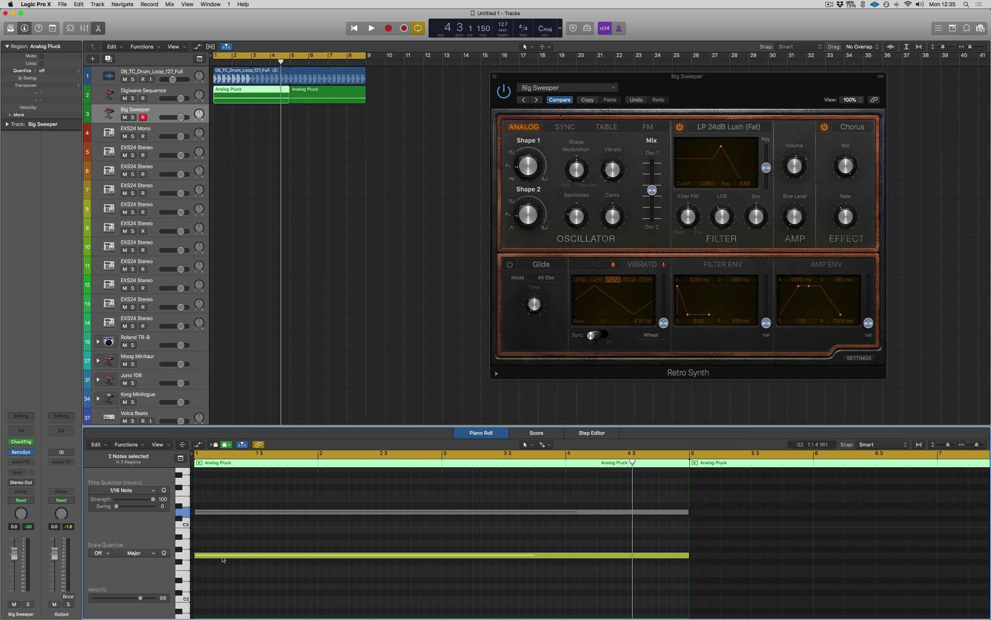
left_click_drag(235, 101, 235, 115)
Step: Lower the Big Sweeper channel volume to about -15.4 dB and audition it with the other tracks
left_click_drag(14, 554, 14, 574)
key("space")
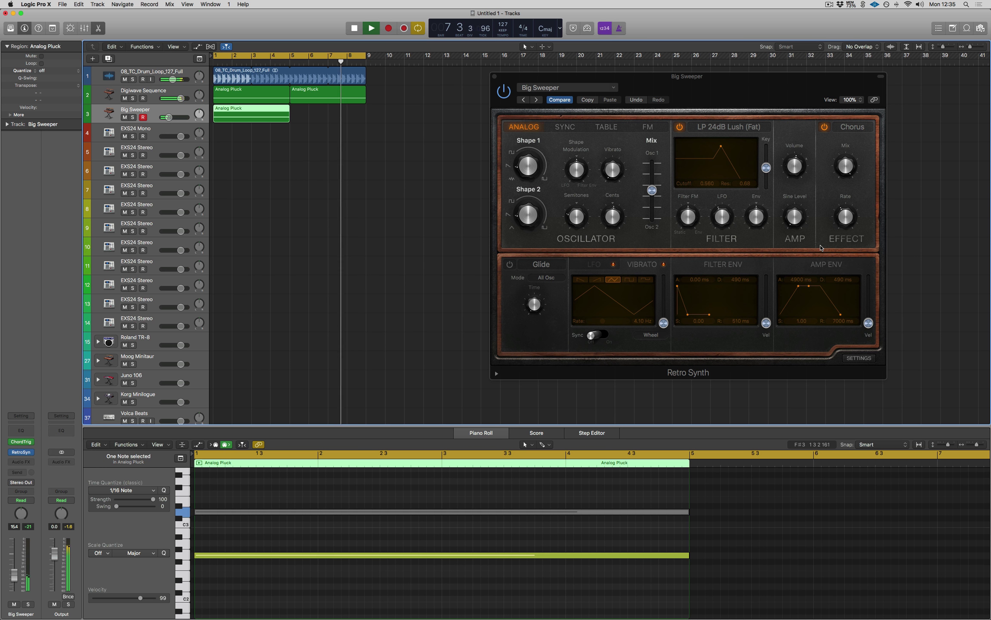
key("space")
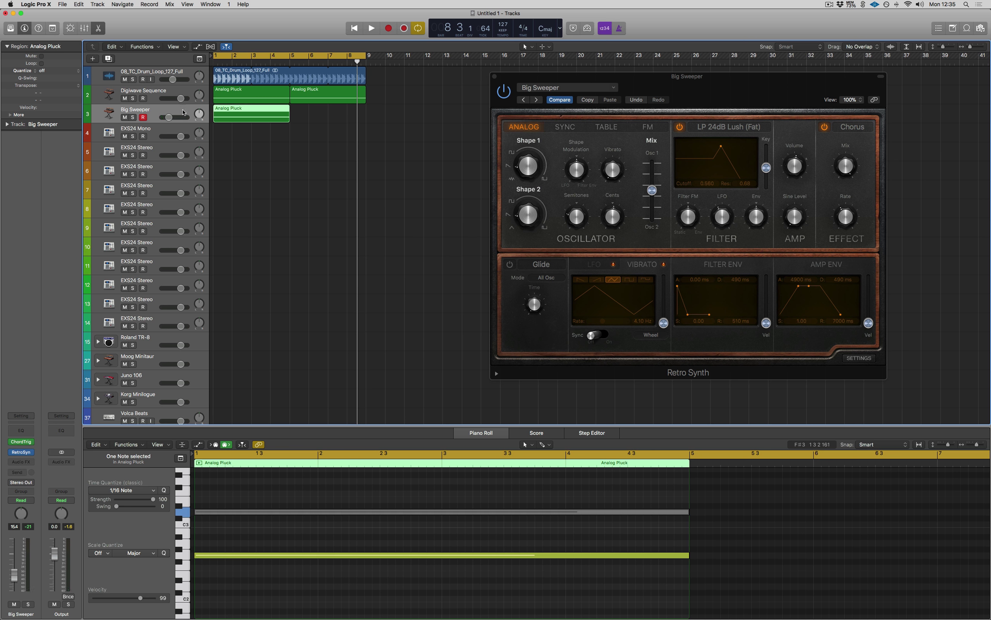
Step: Open Chord Trigger on the Big Sweeper track, solo the track, and play it to read the chord's output notes
left_click(20, 442)
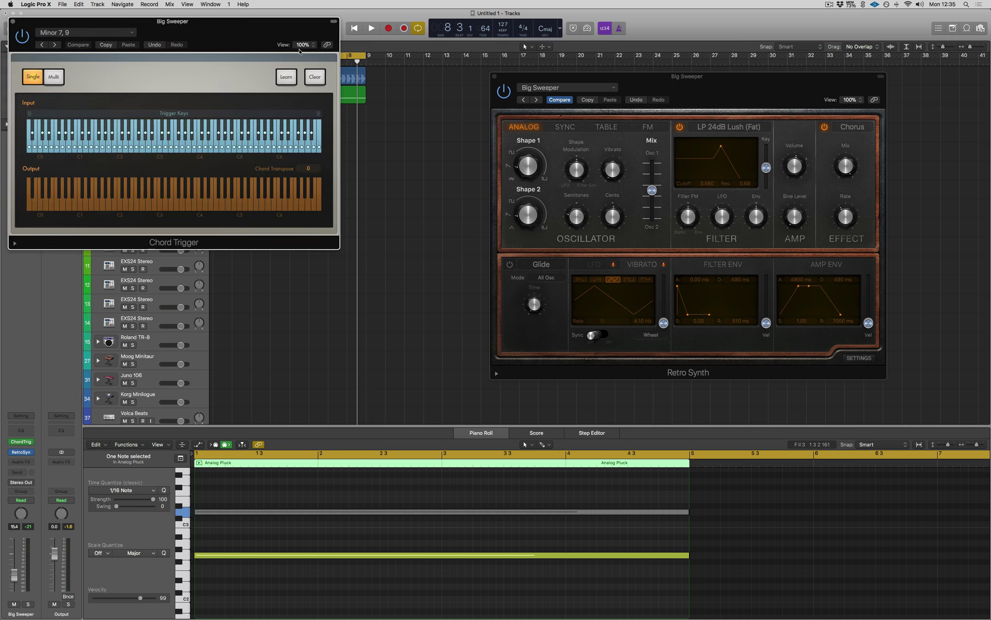
left_click_drag(227, 21, 677, 41)
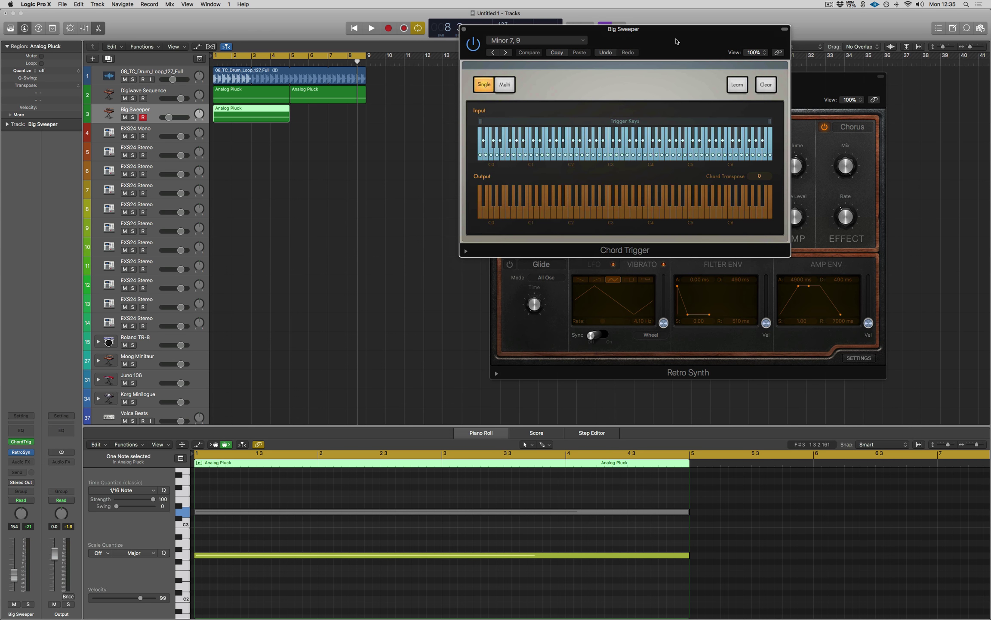
left_click(133, 118)
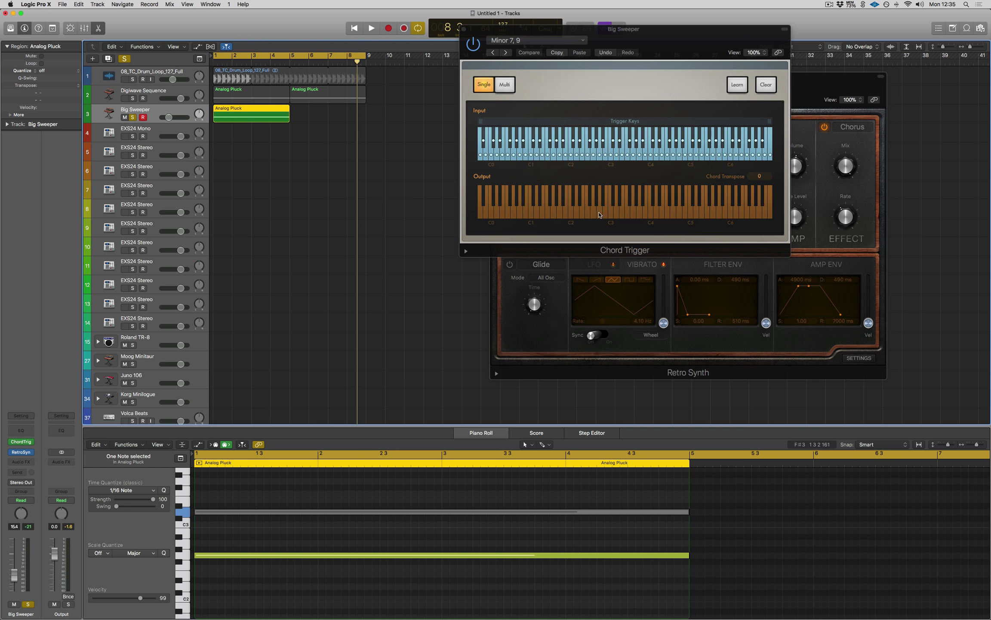
key("space")
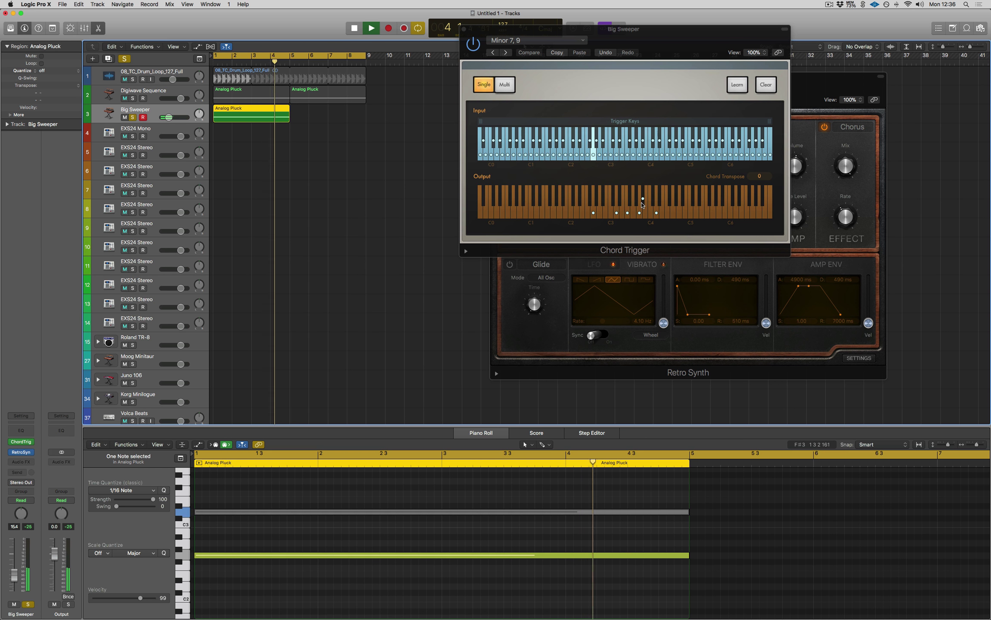
key("space")
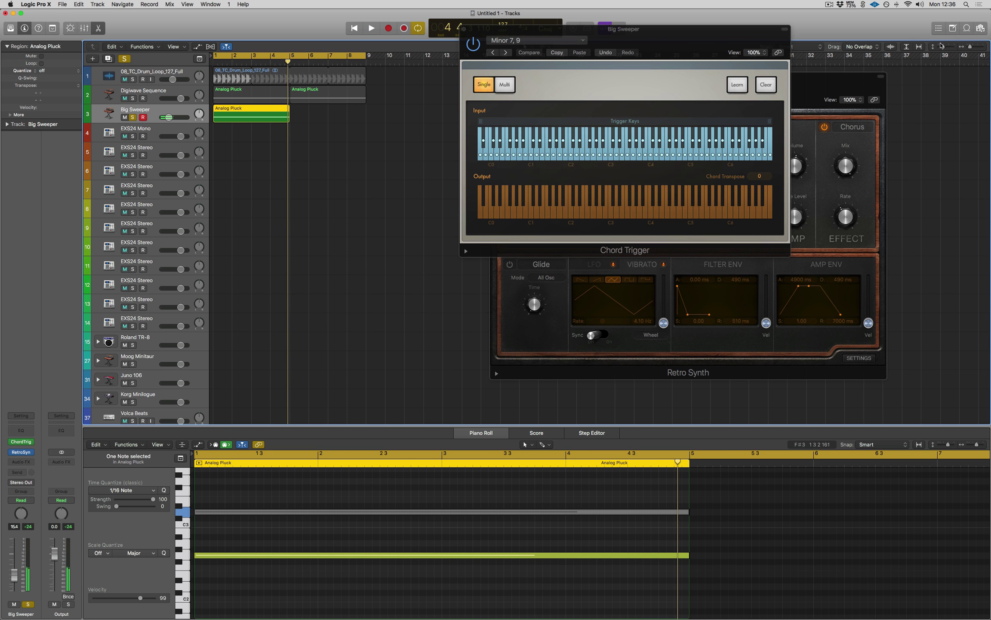
Step: Open the project notes beside the rearranged plug-in windows and enter G as the first chord note
left_click(953, 28)
left_click_drag(817, 73, 588, 143)
left_click_drag(648, 50, 619, 62)
left_click(843, 81)
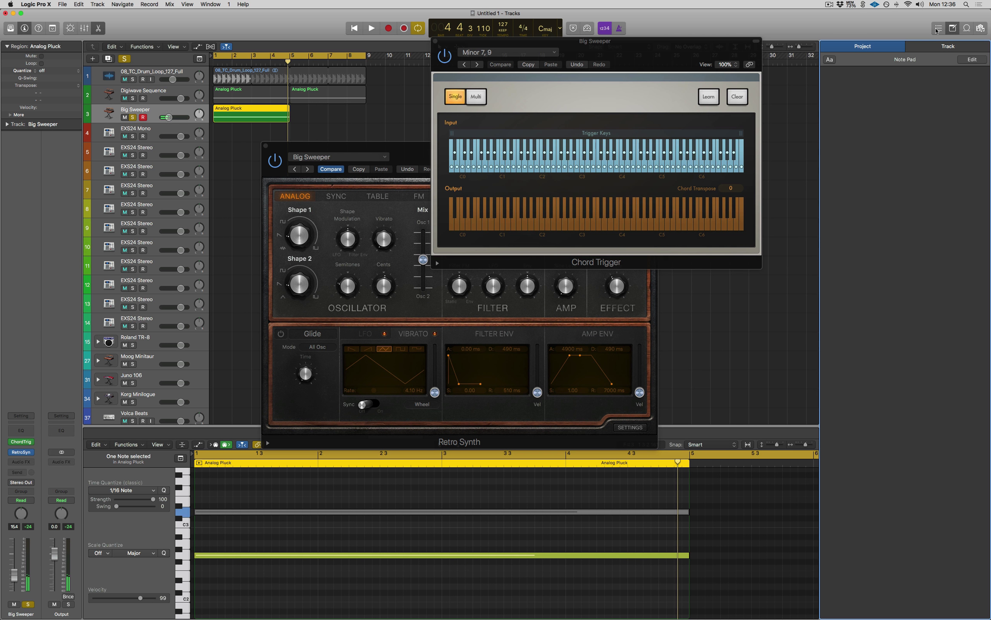
left_click(894, 95)
left_click(706, 327)
Step: Play the soloed track and list the remaining chord notes D, F, A, A# and D on separate lines in the project notes
key("space")
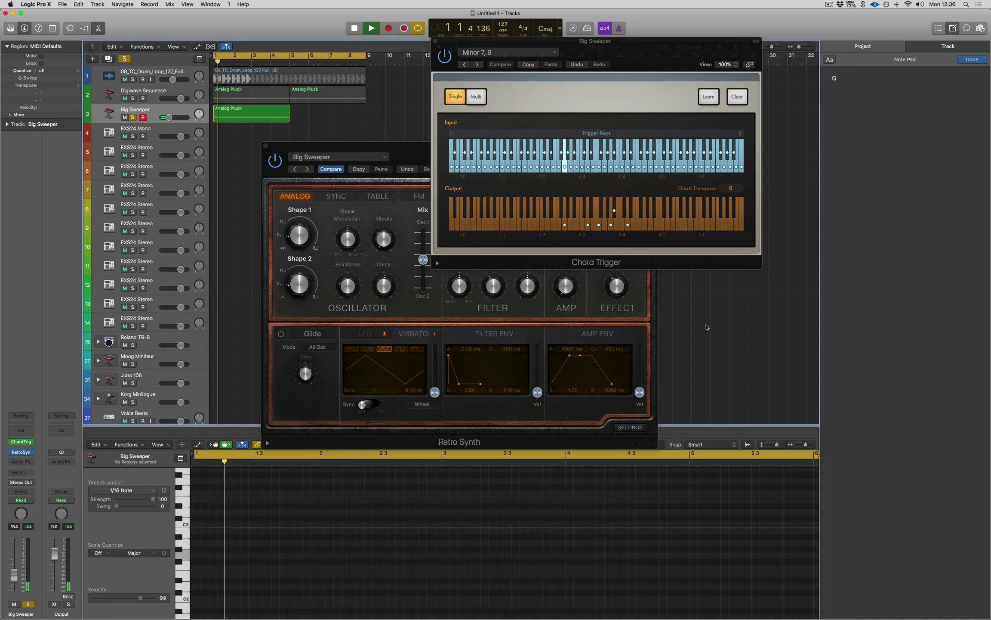
left_click(897, 130)
key("Return")
type("D")
key("Return")
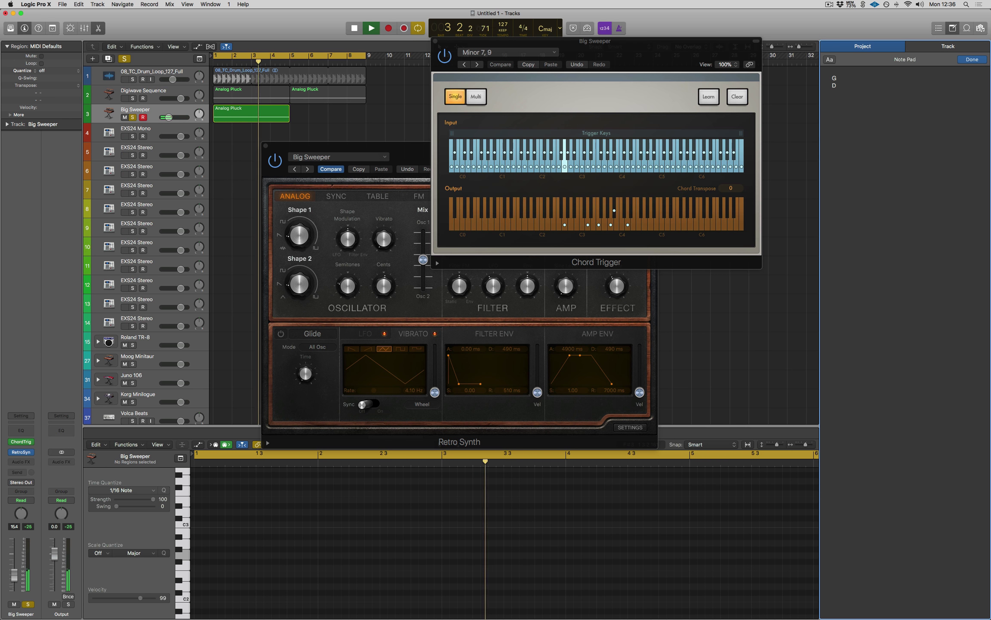
type("F")
key("Return")
type("A")
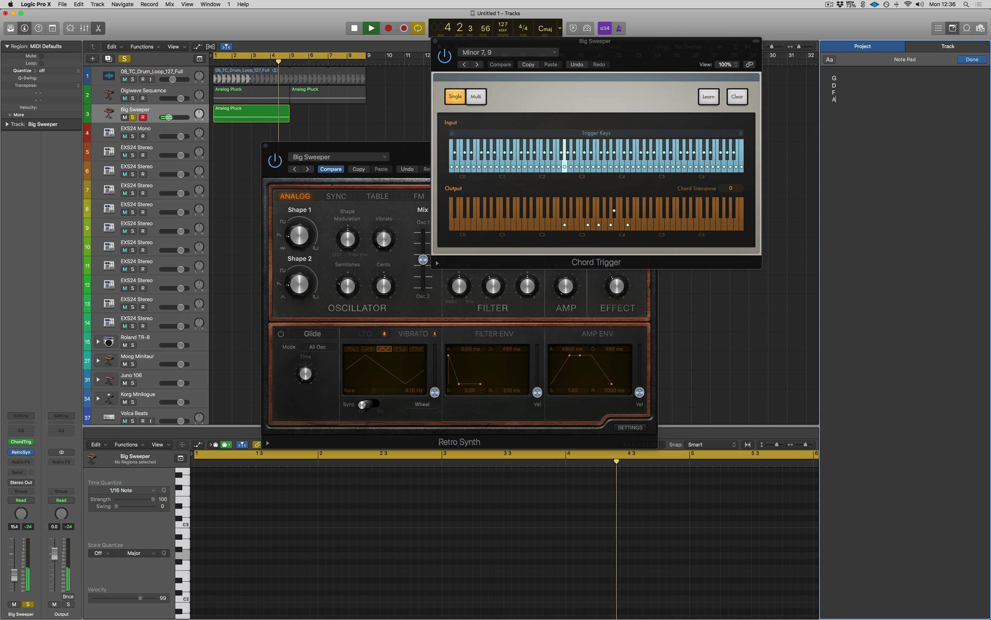
key("Return")
type("A#")
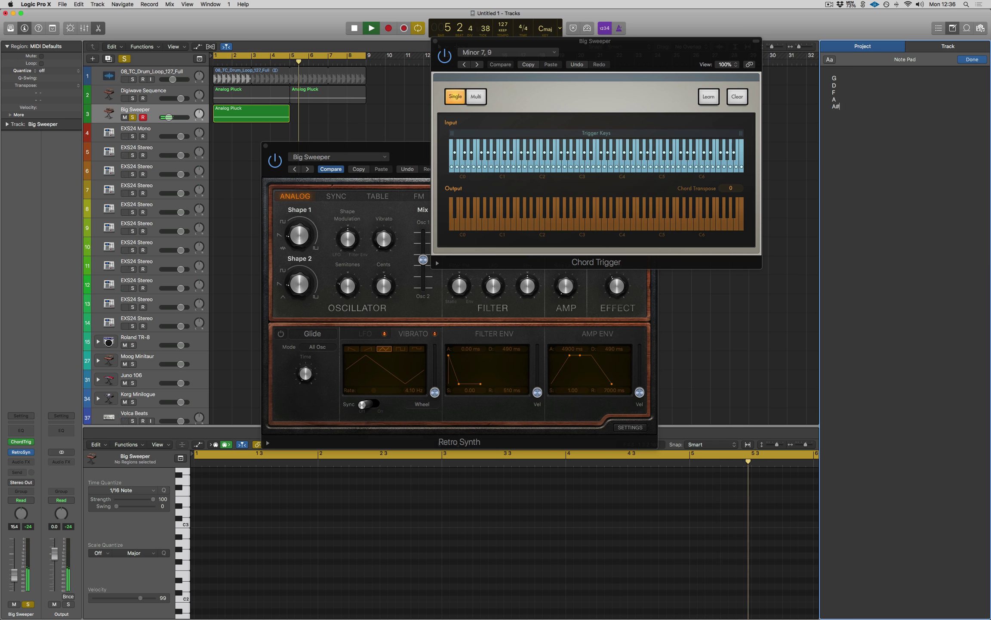
key("Return")
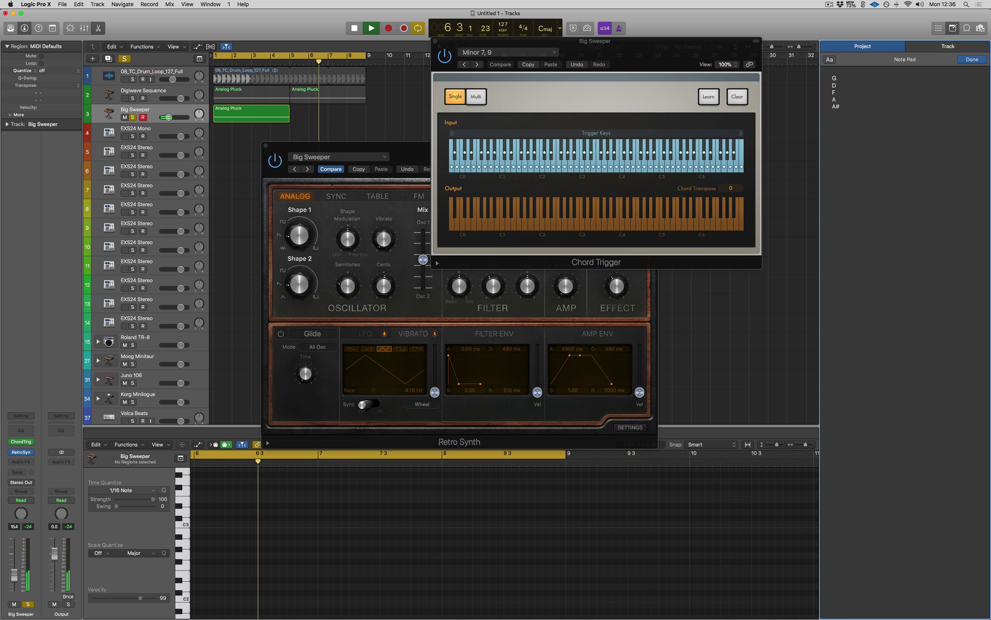
type("D")
left_click(814, 146)
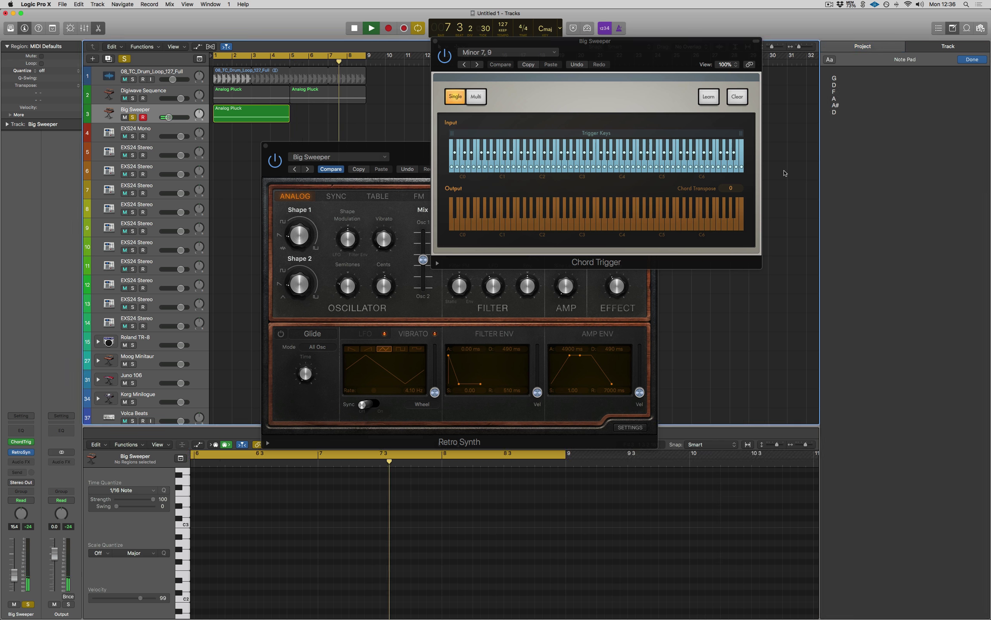
key("space")
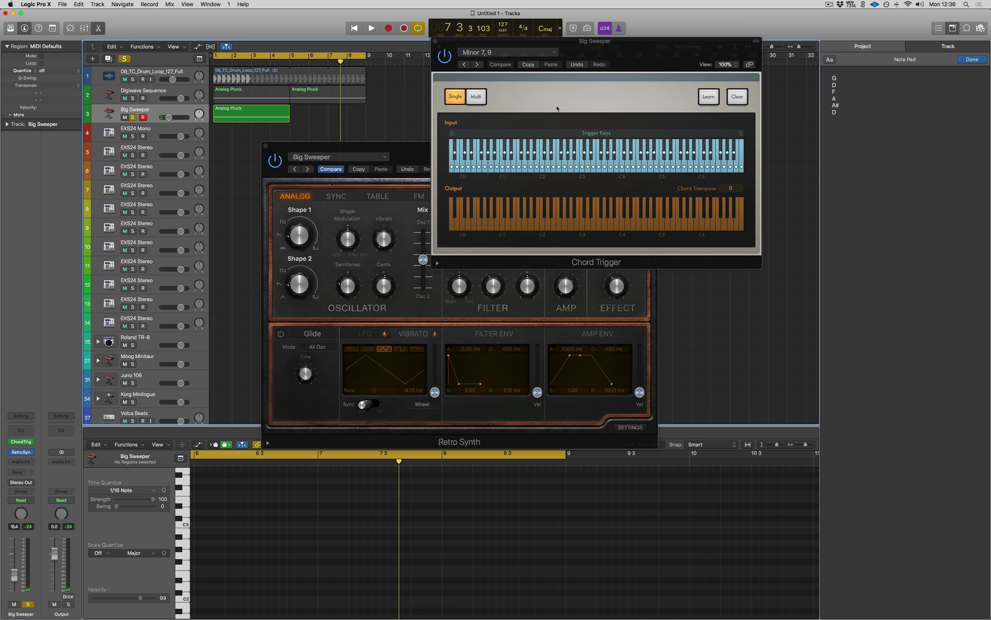
Step: Close both plug-in windows with Chord Trigger bypassed, and lengthen the Big Sweeper track's Analog Pluck region to end at bar 9
left_click(265, 145)
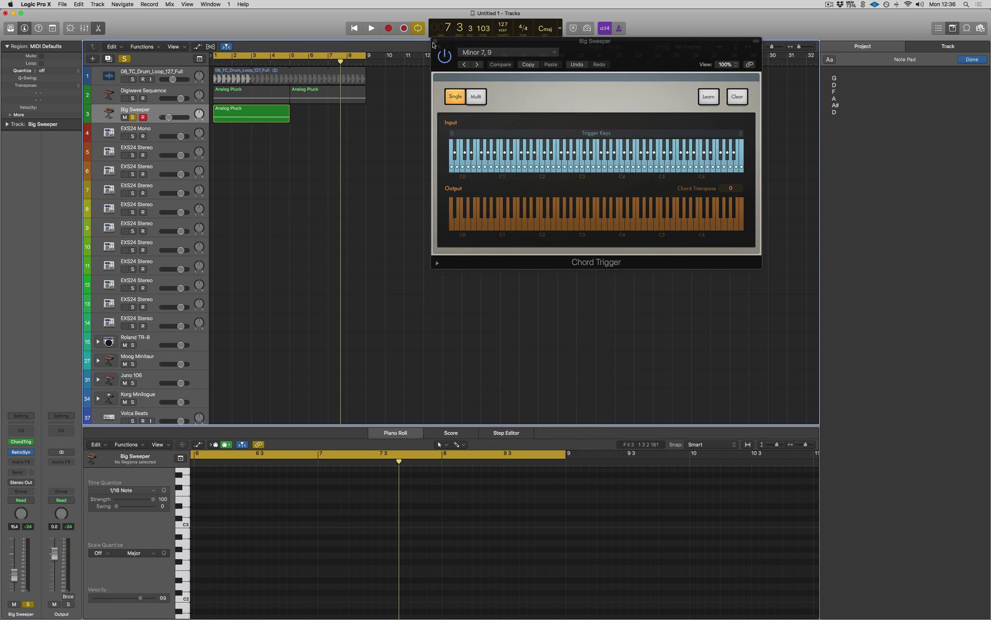
left_click(434, 42)
left_click_drag(289, 117, 367, 117)
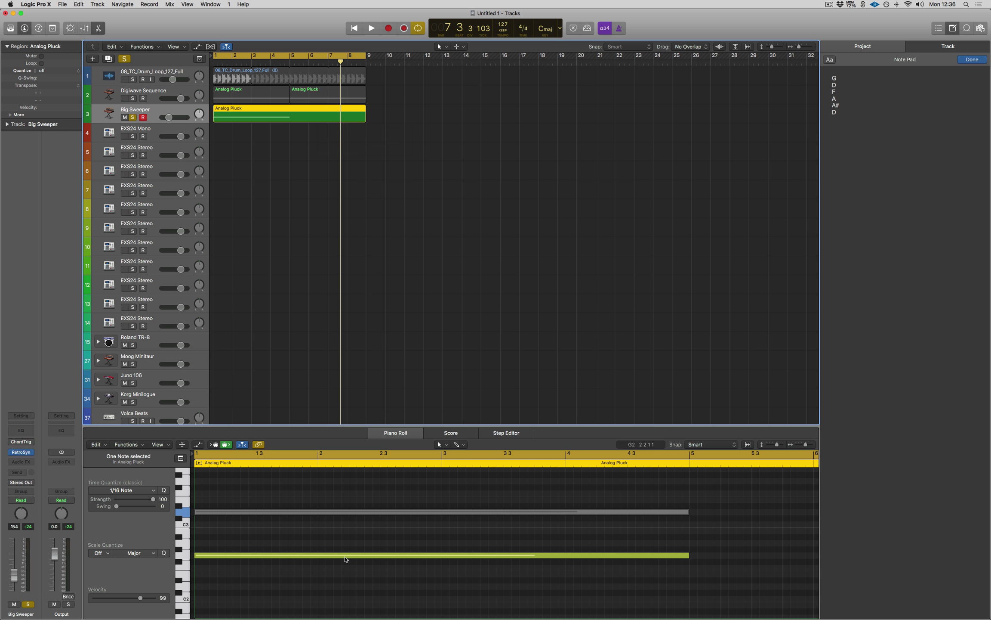
scroll(344, 558, "down", 2)
scroll(344, 558, "up", 2)
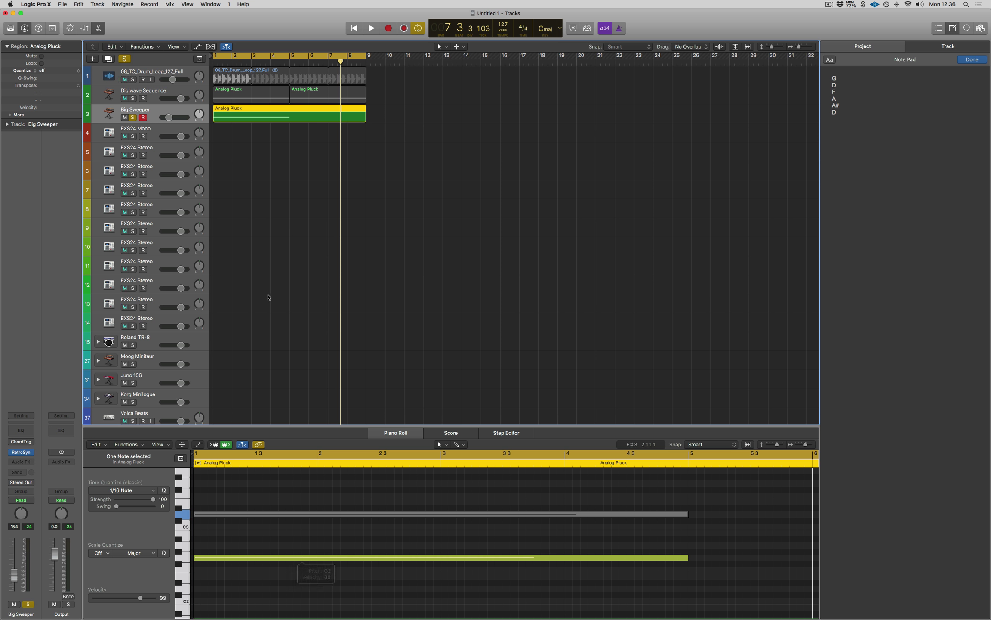
Step: Copy the Big Sweeper region's G2 note to D3 at bar 1 beat 3, and copy that note to F3 at bar 2 beat 3
scroll(270, 294, "down", 1)
scroll(331, 457, "up", 1)
left_click_drag(227, 563, 297, 513)
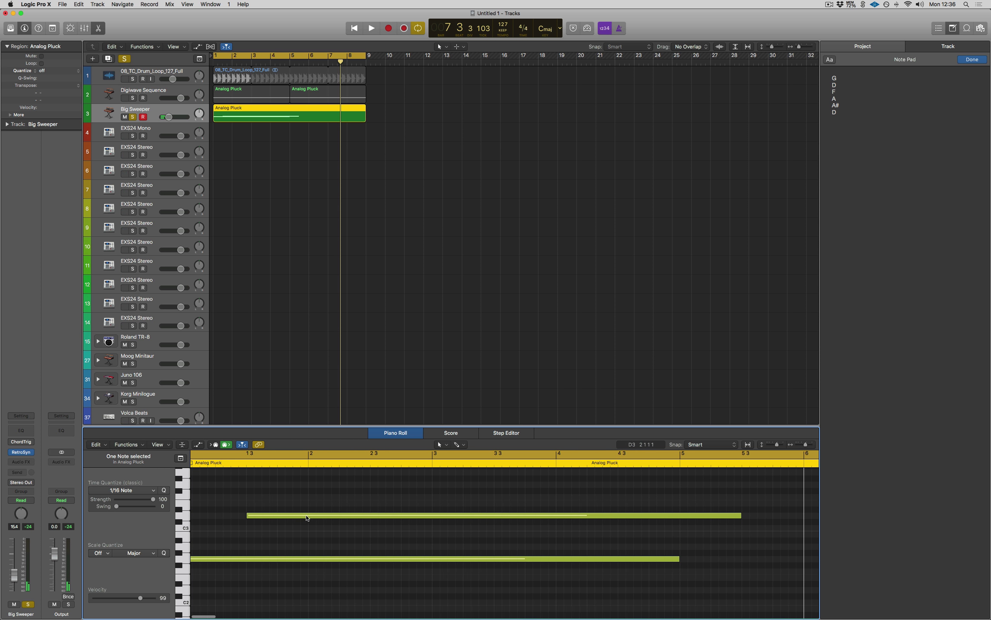
left_click(311, 517)
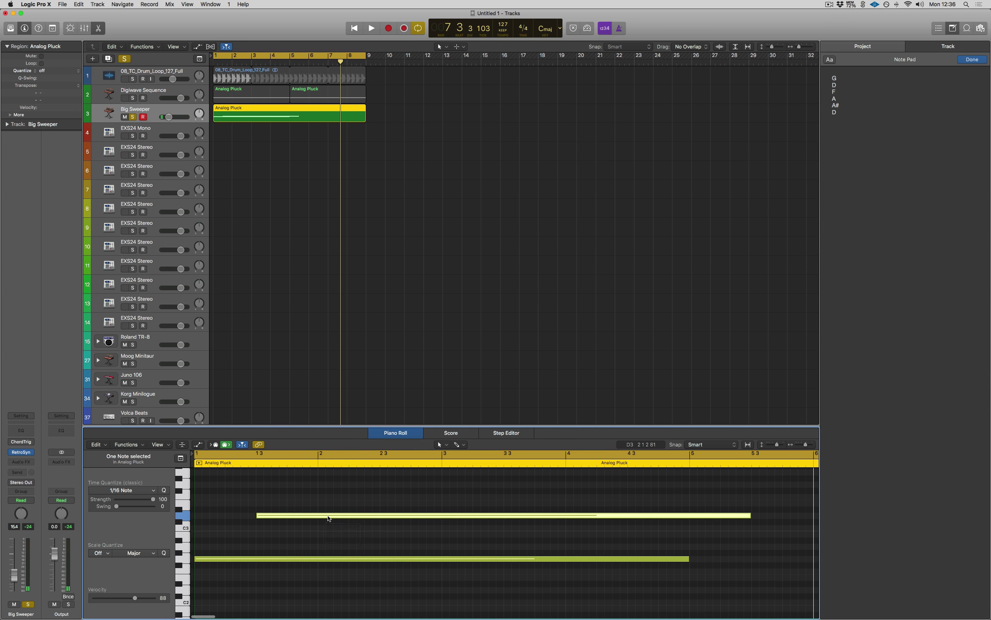
left_click_drag(328, 518, 452, 498)
key("super+Left")
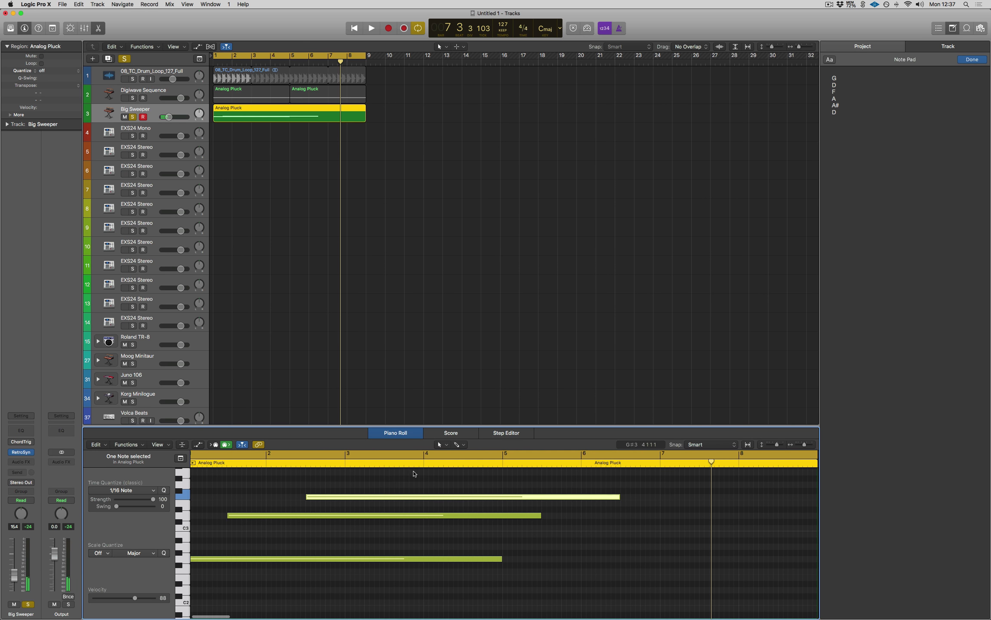
Step: Copy further notes upward as A3, A#3 and D4, starting on beat 3 of bars 3, 4 and 5
left_click_drag(359, 497, 439, 486)
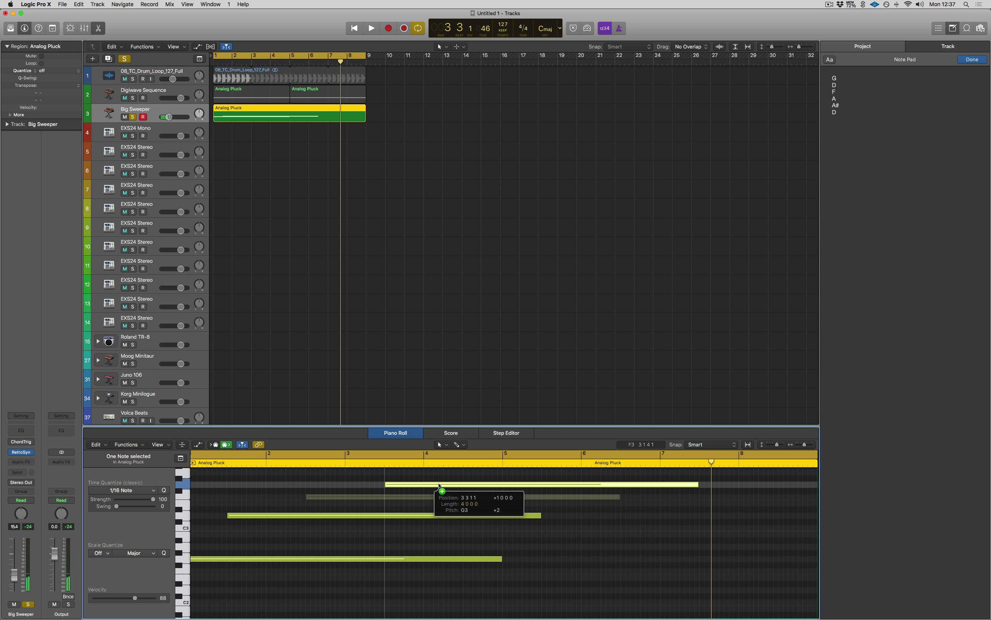
left_click_drag(439, 485, 442, 472)
scroll(436, 482, "up", 3)
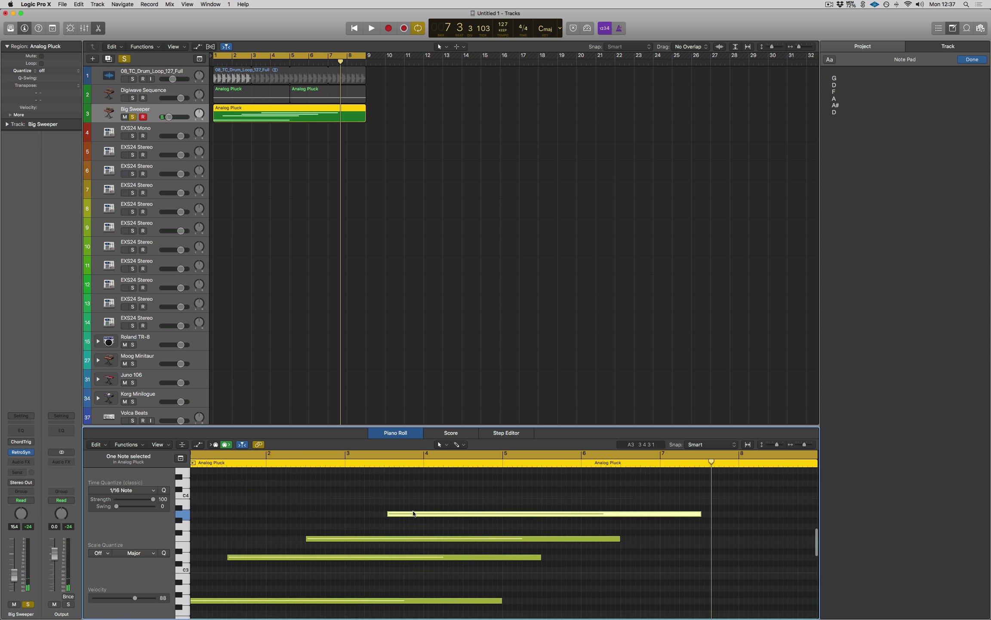
left_click_drag(414, 513, 483, 511)
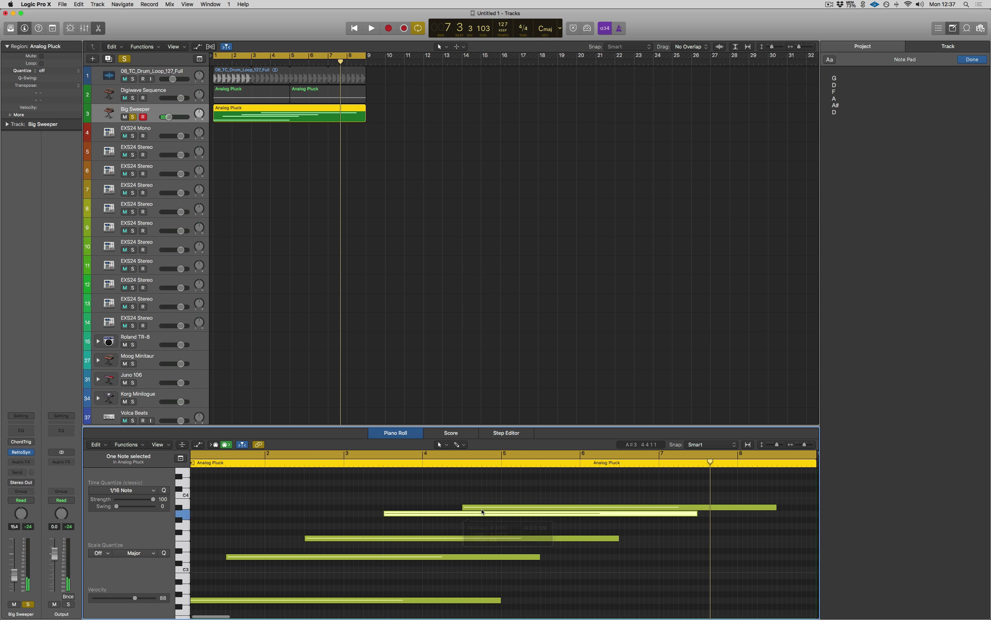
left_click(483, 509)
scroll(391, 513, "left", 2)
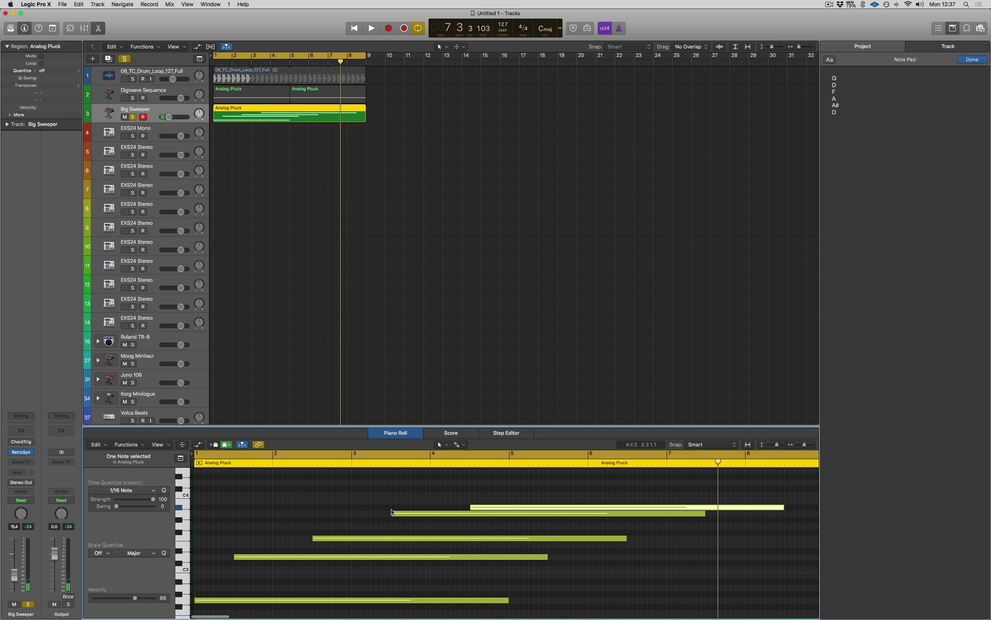
left_click_drag(489, 509, 565, 483)
scroll(543, 506, "down", 3)
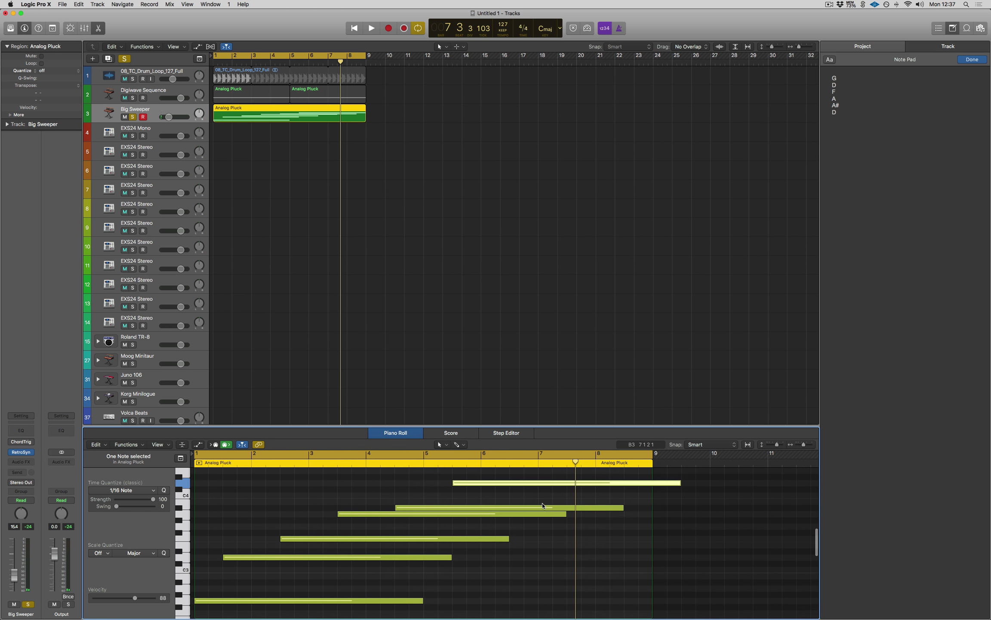
Step: Open the Big Sweeper Retro Synth window, play the soloed note sequence, stop playback, and move the window aside
left_click(20, 453)
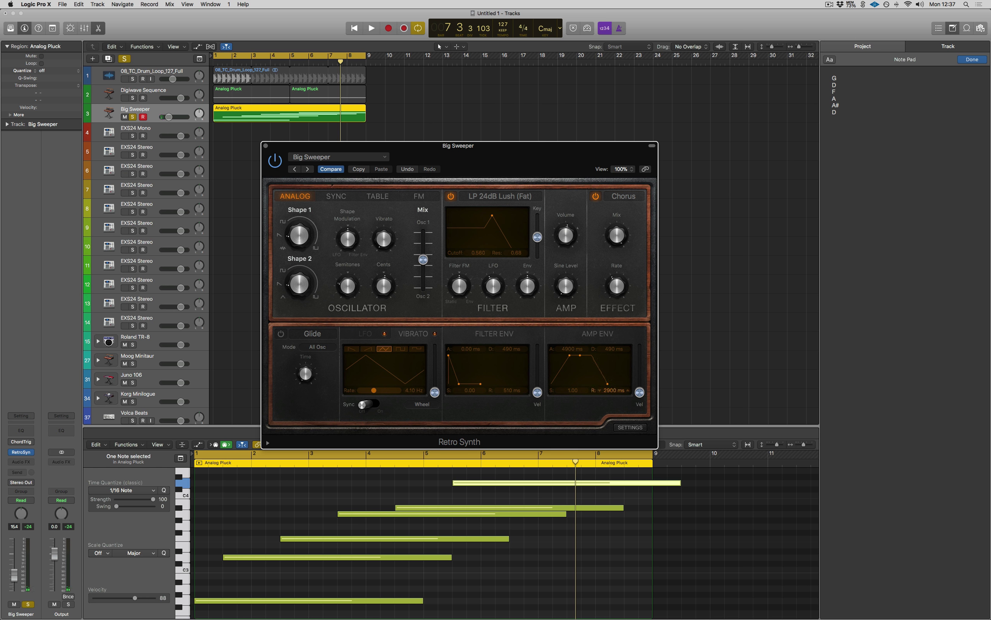
key("space")
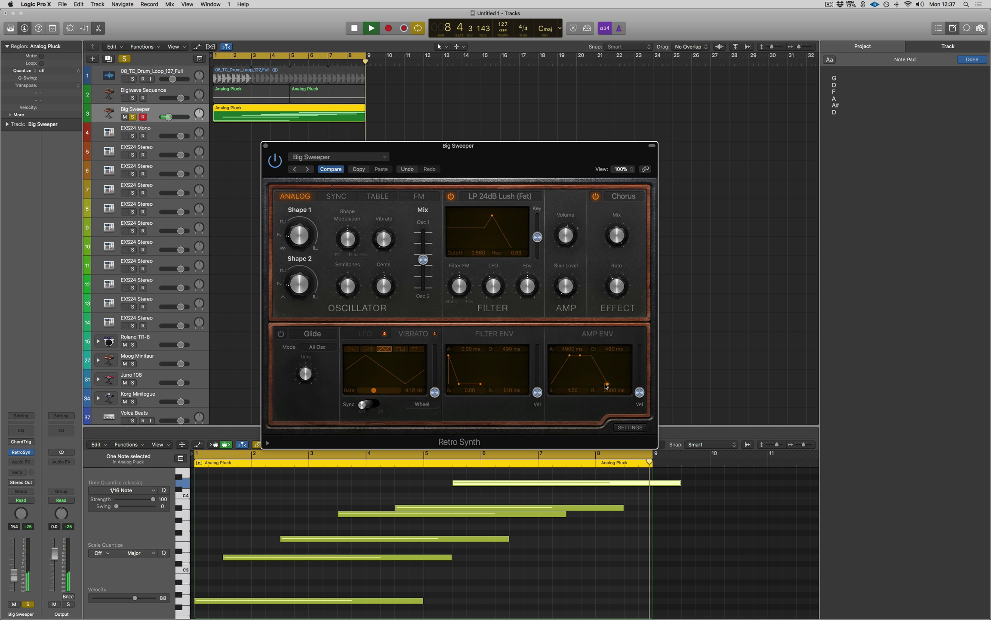
key("space")
left_click_drag(489, 161, 582, 104)
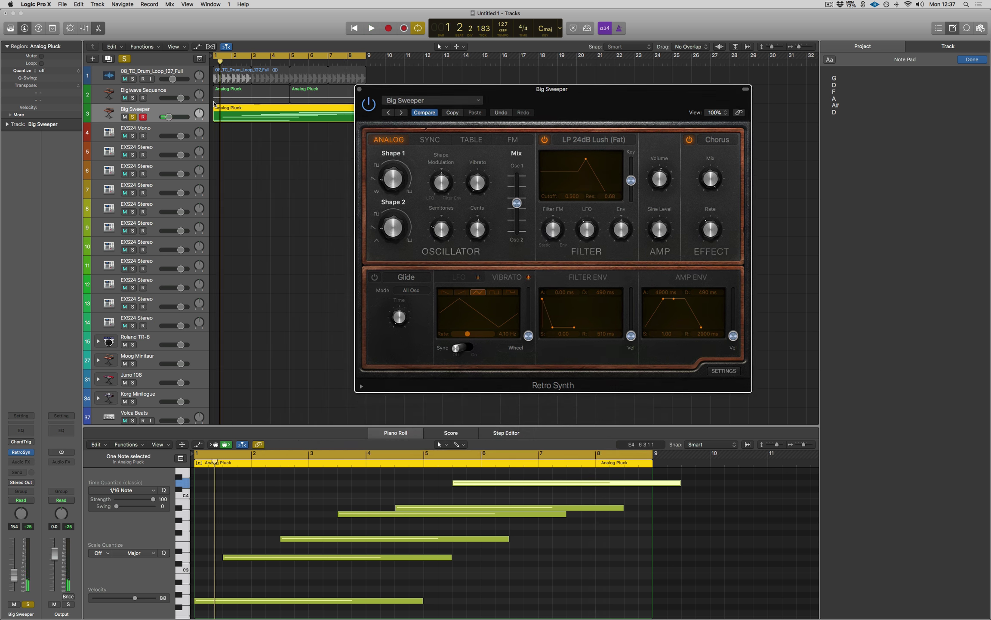
Step: Create a new software instrument track below Big Sweeper, close the Big Sweeper synth window, and reposition the new Retro Synth window
left_click(155, 111)
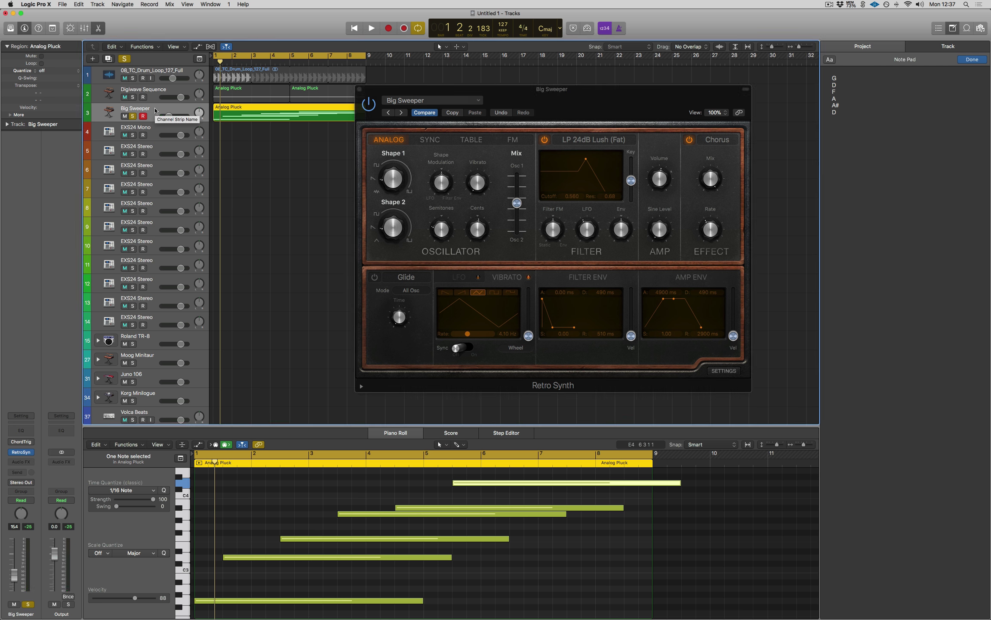
left_click(93, 59)
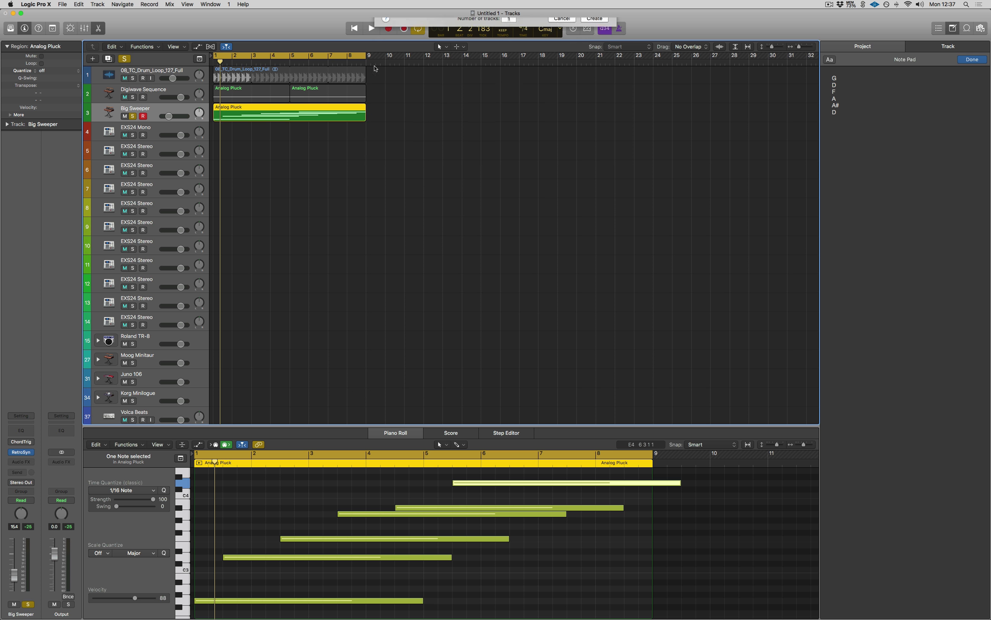
left_click(605, 136)
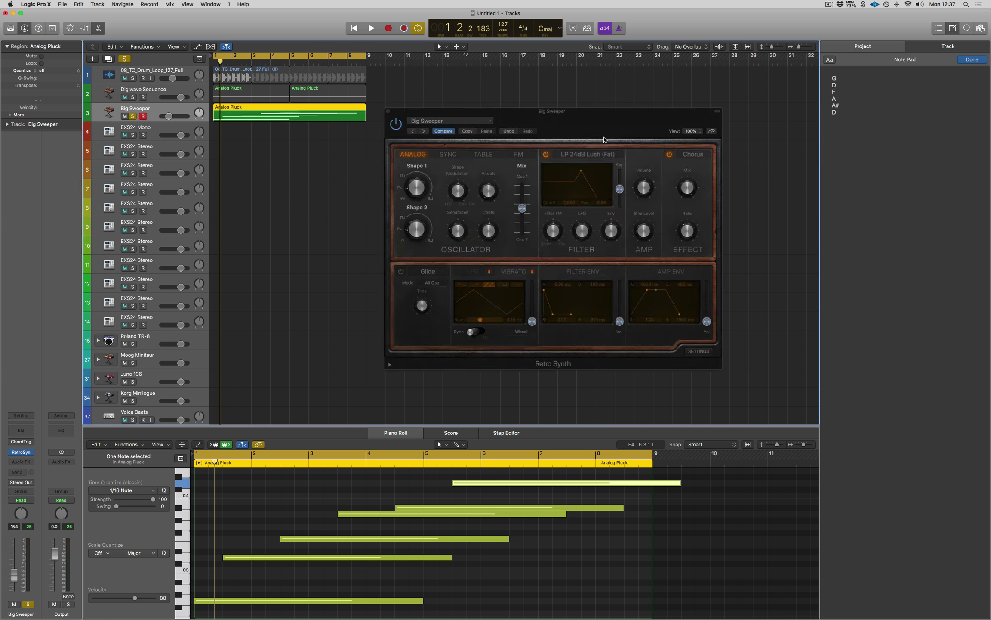
left_click_drag(457, 92, 476, 91)
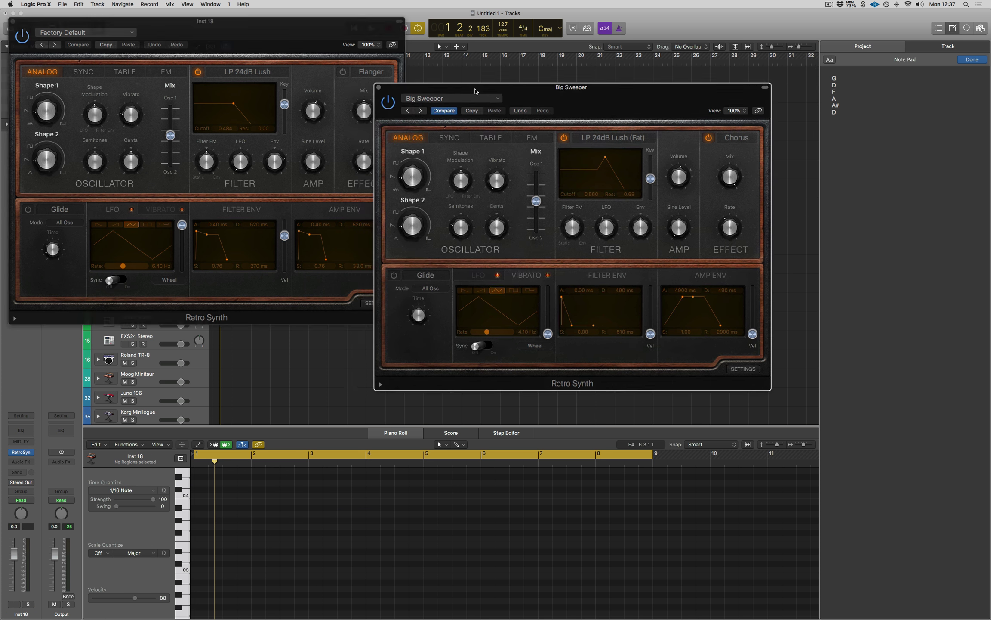
left_click(379, 89)
left_click_drag(301, 41, 671, 96)
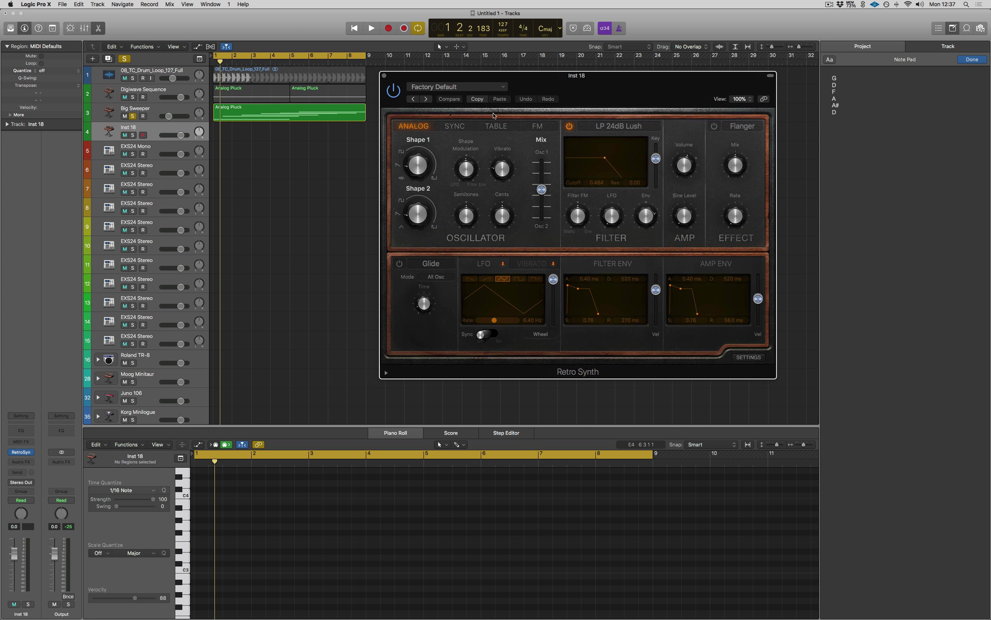
Step: Load the Synth Pads preset Berlin Xperience on the new track's Retro Synth and solo the track
left_click(481, 87)
mouse_move(534, 241)
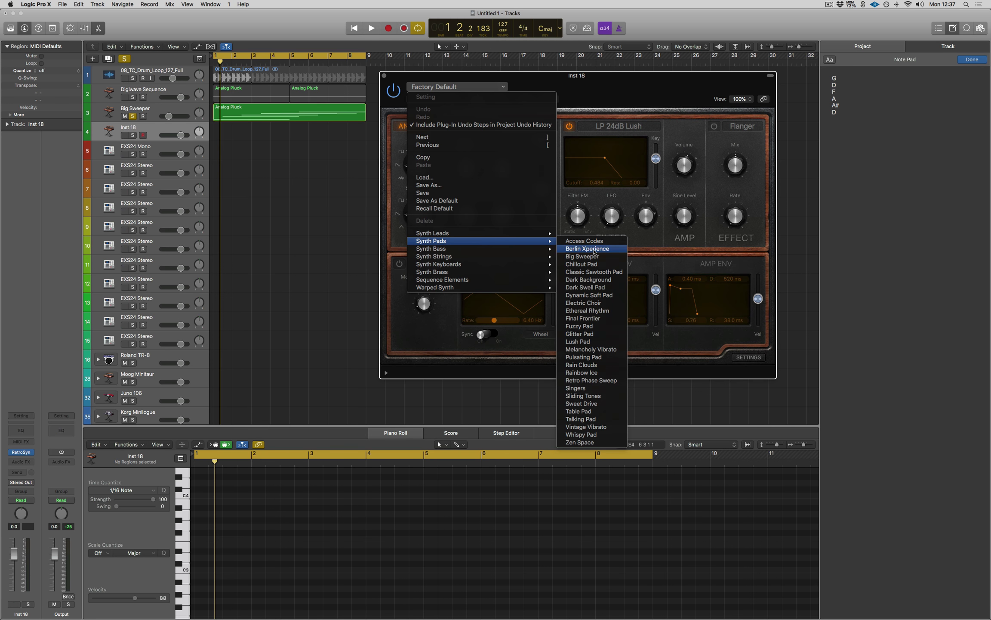
left_click(594, 250)
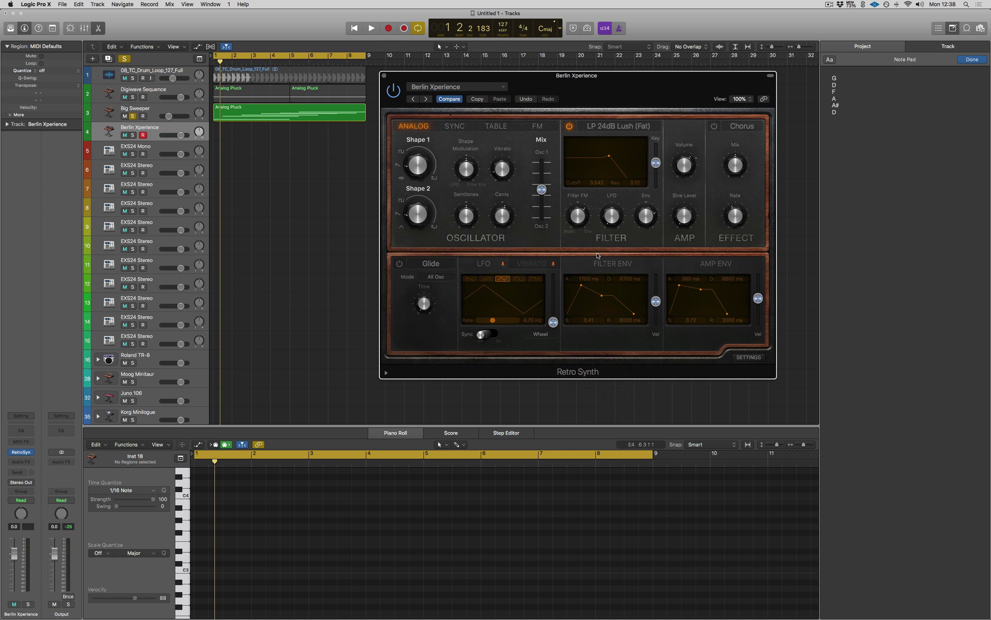
left_click(132, 136)
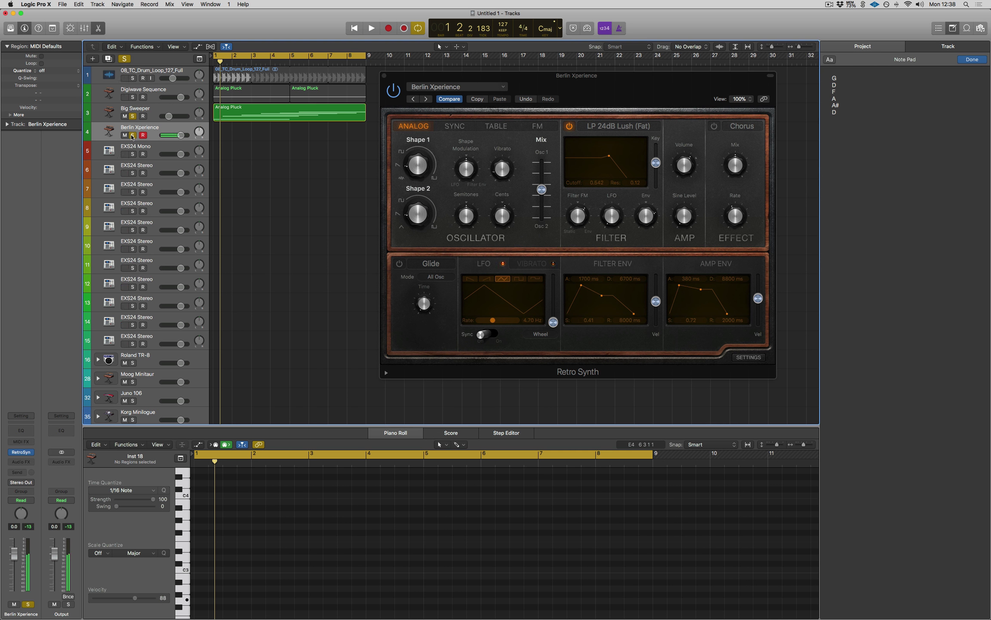
Step: Copy Big Sweeper's Analog Pluck region onto the Berlin Xperience track and delete every note except the first, lowest one
scroll(138, 139, "up", 1)
left_click_drag(248, 116, 249, 135)
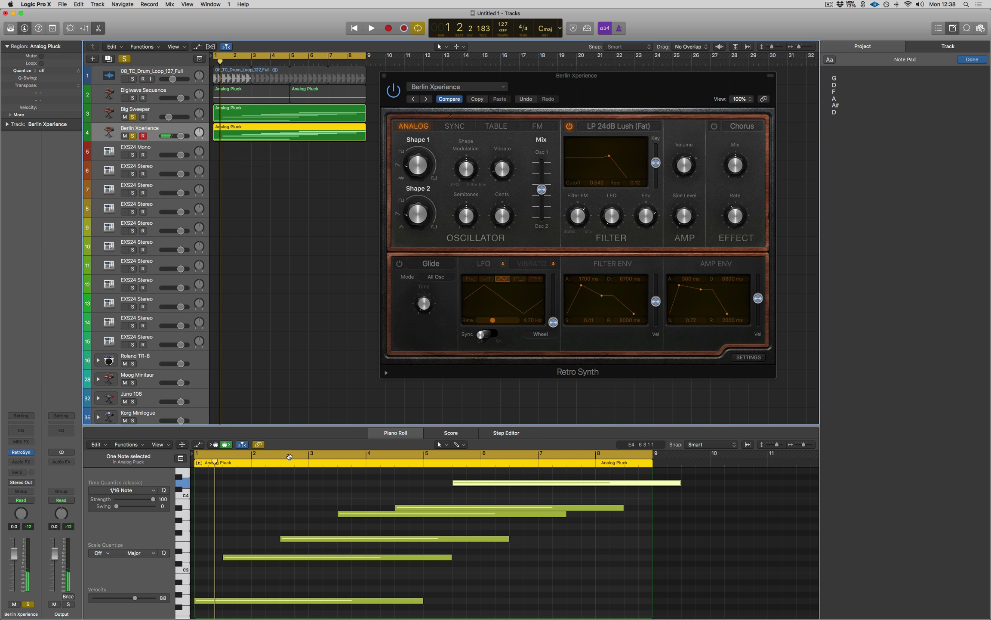
left_click(294, 496, "ctrl+alt")
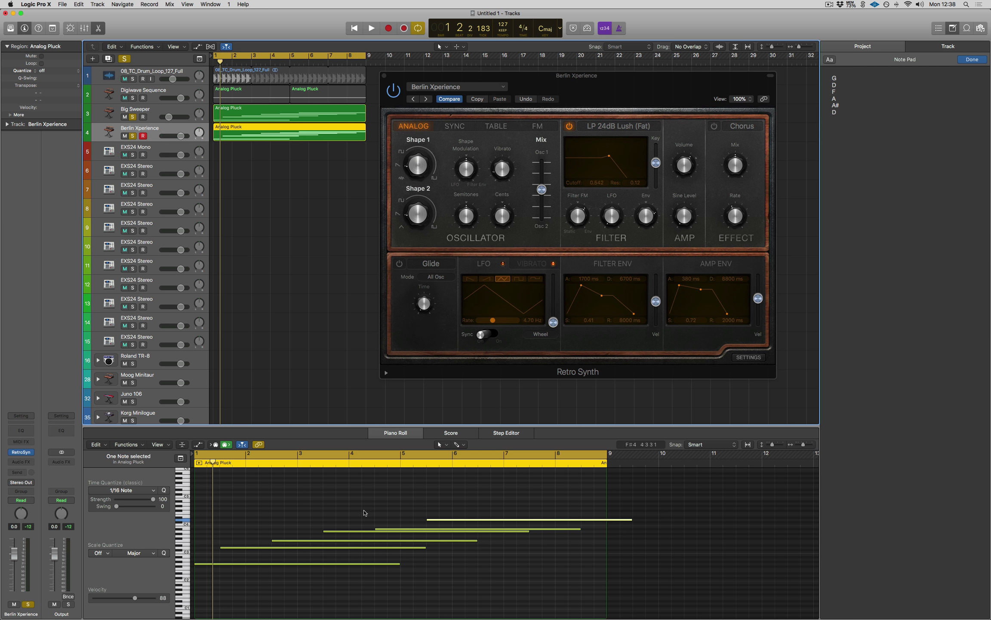
left_click_drag(282, 508, 532, 557)
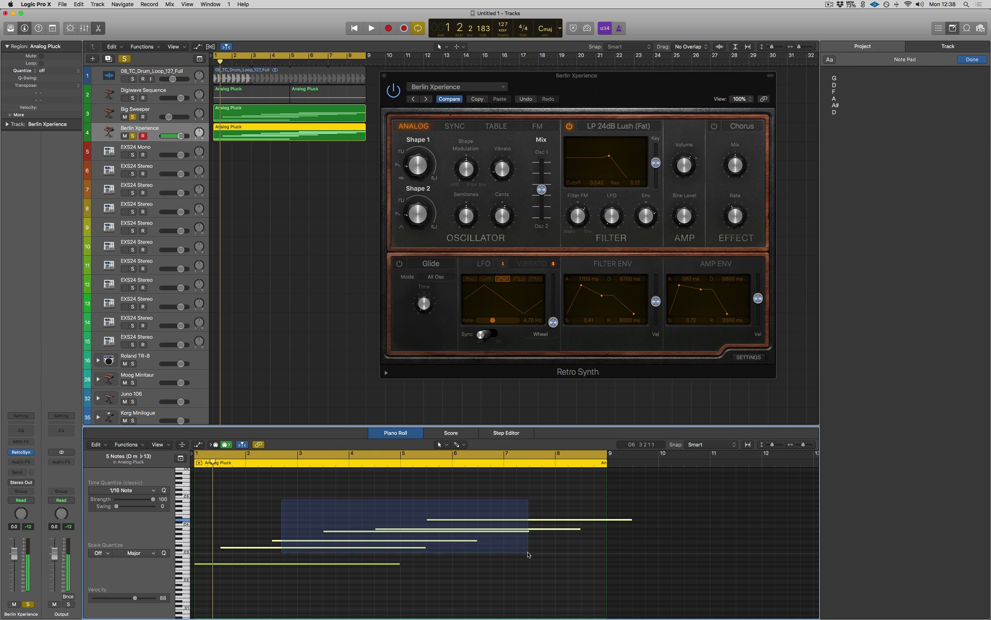
key("Delete")
Step: Transpose the remaining note at the start of the Berlin Xperience region up to D4
scroll(251, 568, "up", 5)
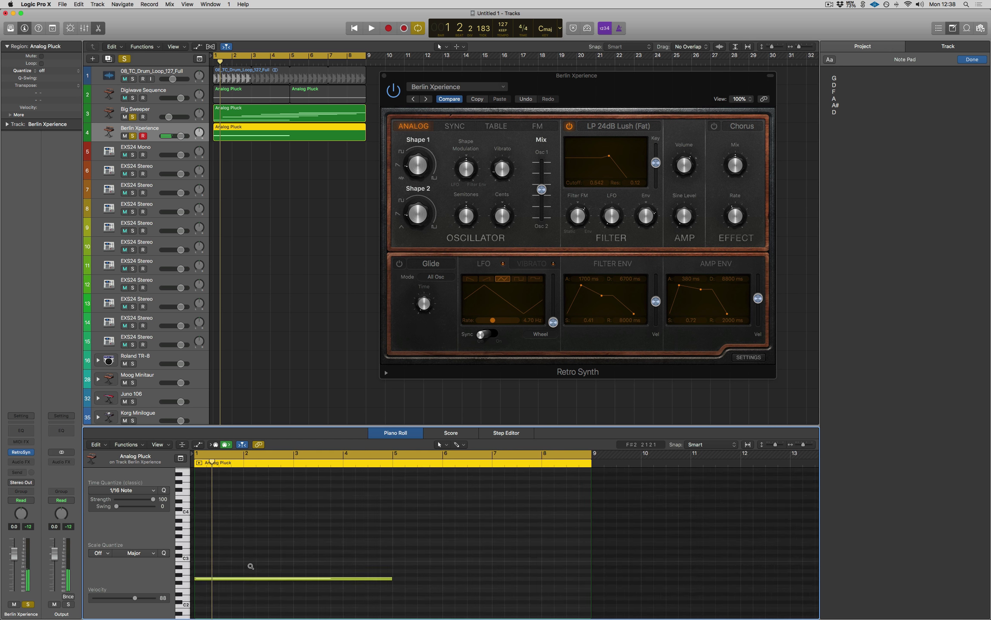
scroll(252, 567, "down", 3)
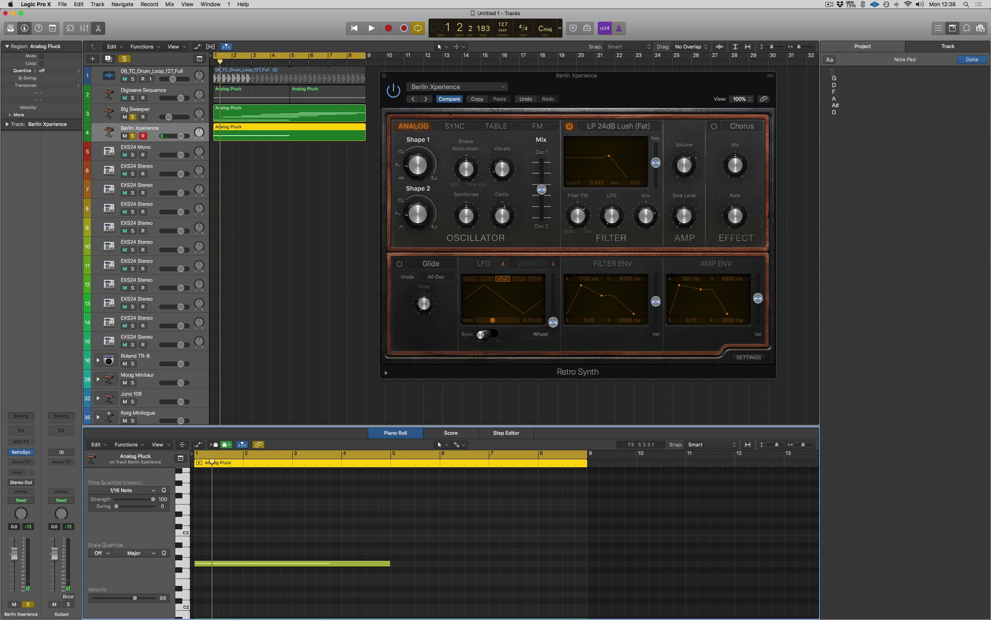
scroll(243, 560, "up", 1)
left_click(235, 580)
left_click_drag(235, 579, 235, 536)
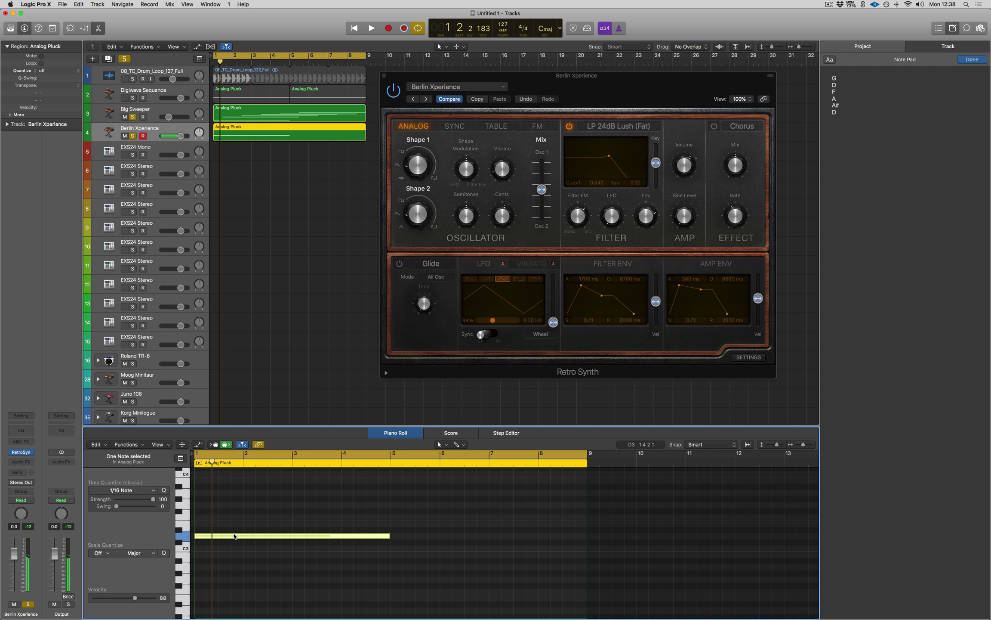
scroll(235, 536, "up", 1)
scroll(234, 535, "down", 2)
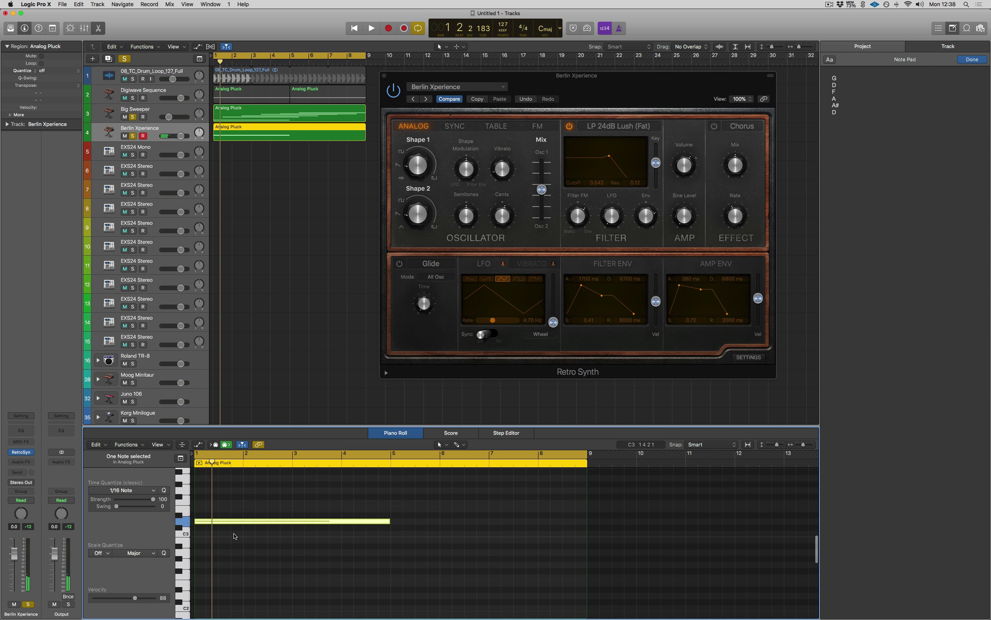
scroll(226, 558, "up", 3)
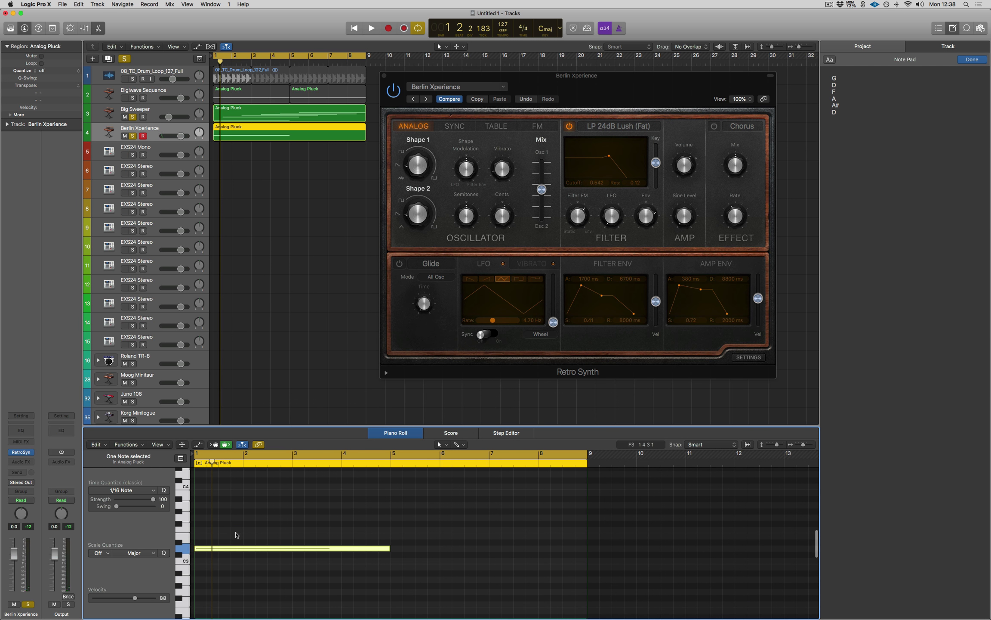
left_click_drag(226, 559, 216, 489)
scroll(216, 489, "left", 1)
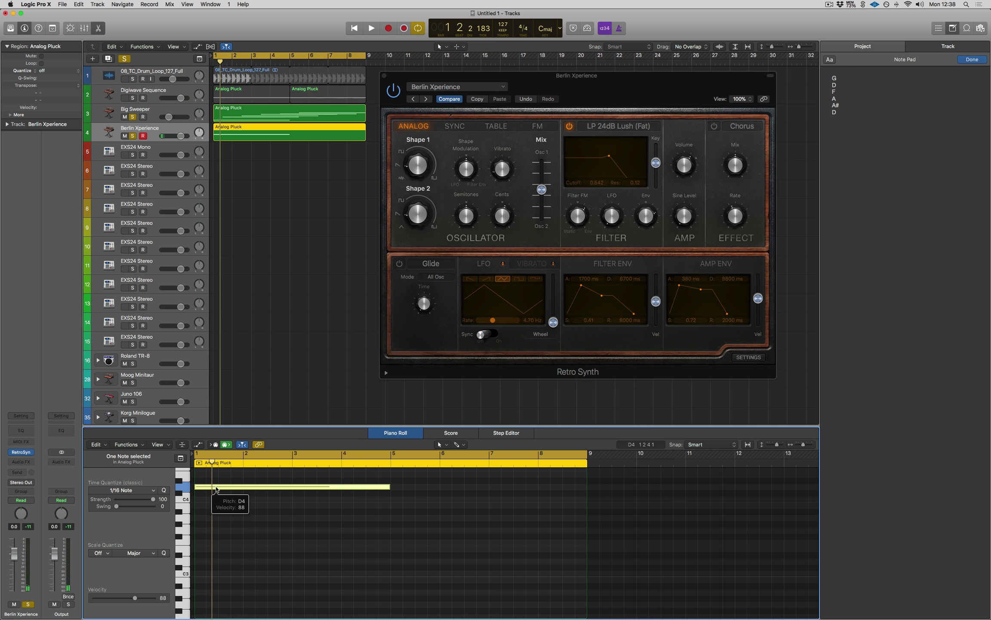
Step: Copy the D4 note downward as A#3, A3, F3 and D3, starting on beat 3 of bars 2, 3, 4 and 5
left_click_drag(217, 490, 340, 521)
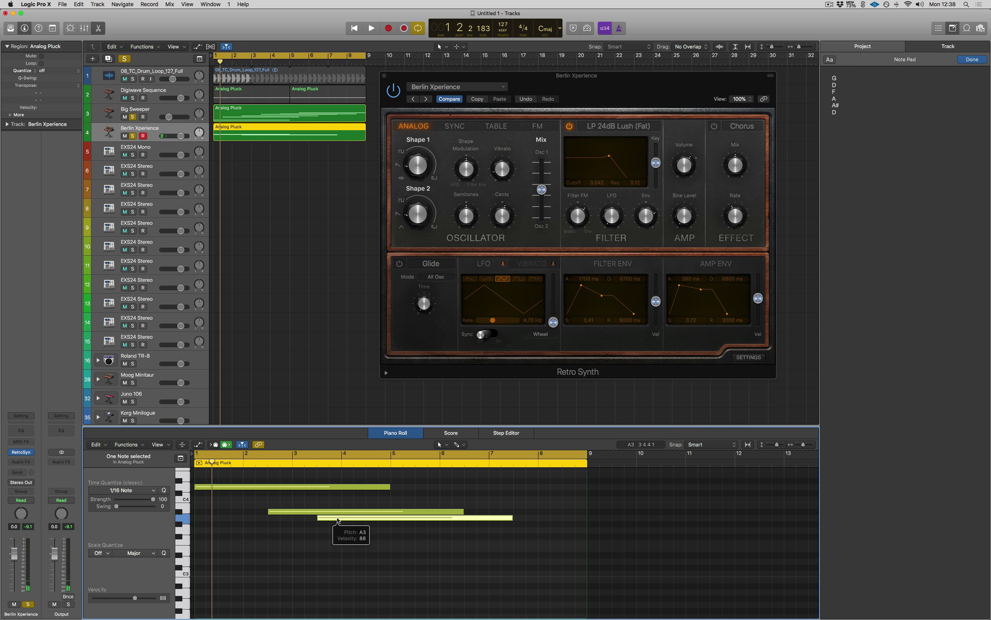
left_click_drag(337, 520, 363, 542)
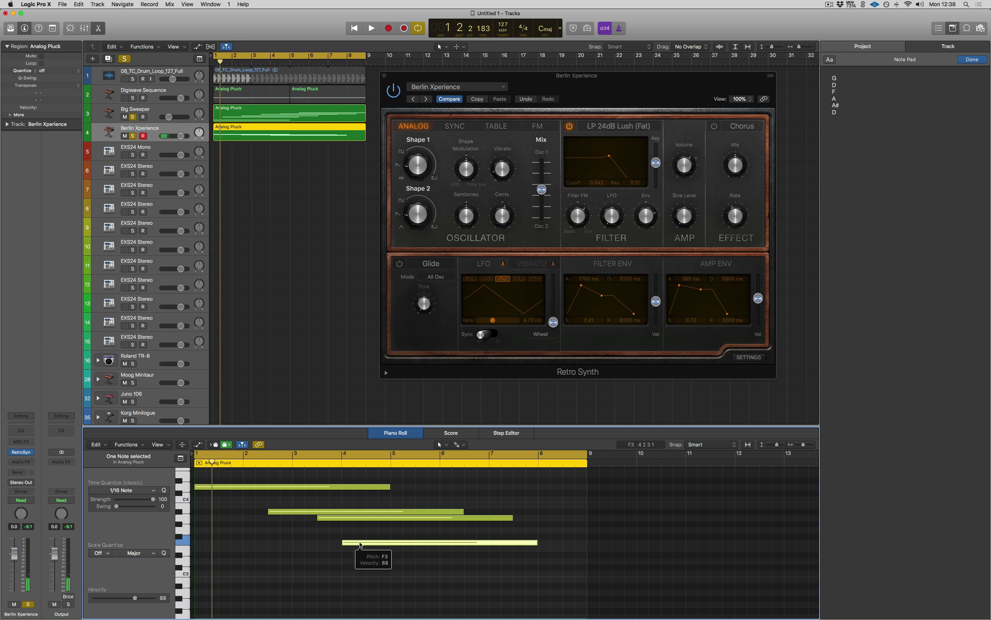
left_click_drag(360, 544, 433, 564)
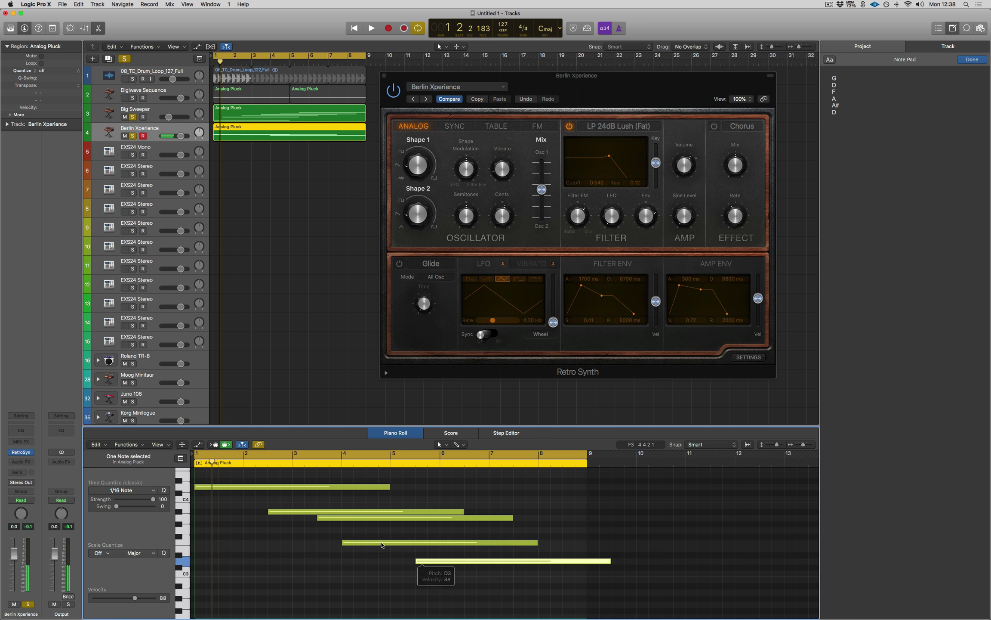
left_click_drag(377, 543, 401, 543)
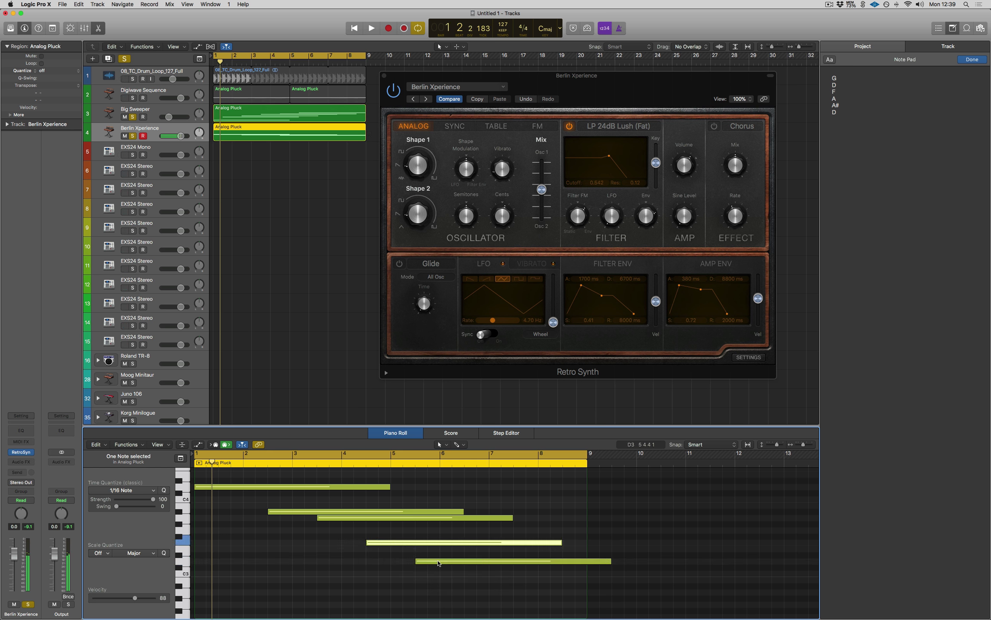
Step: Copy the D3 note down to G2, starting at bar 6 beat 3, to complete the descending sequence
left_click(443, 571)
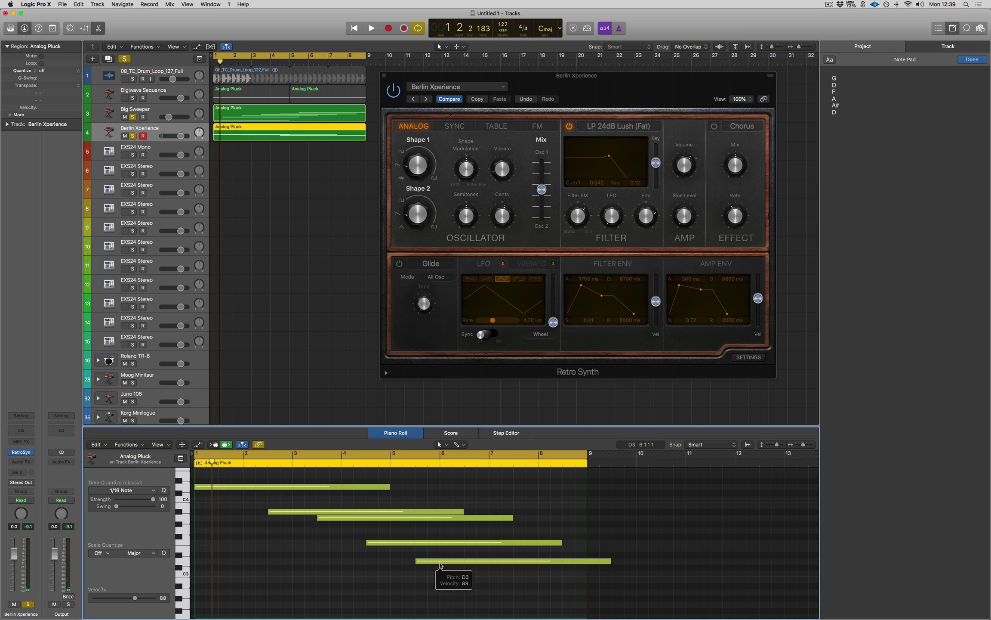
scroll(441, 565, "down", 1)
scroll(442, 563, "down", 3)
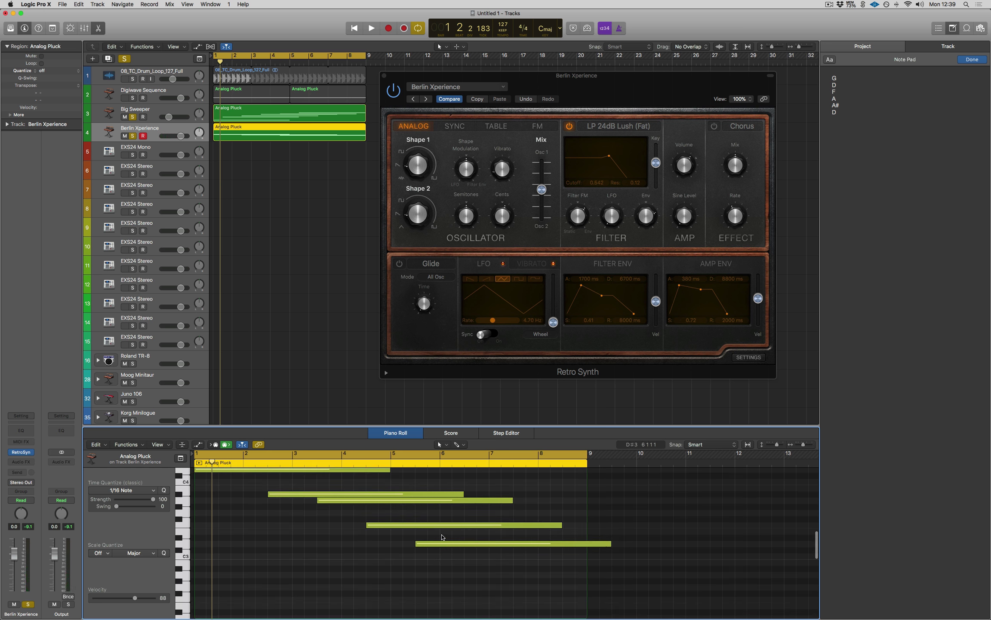
left_click_drag(436, 546, 486, 587)
scroll(485, 586, "down", 3)
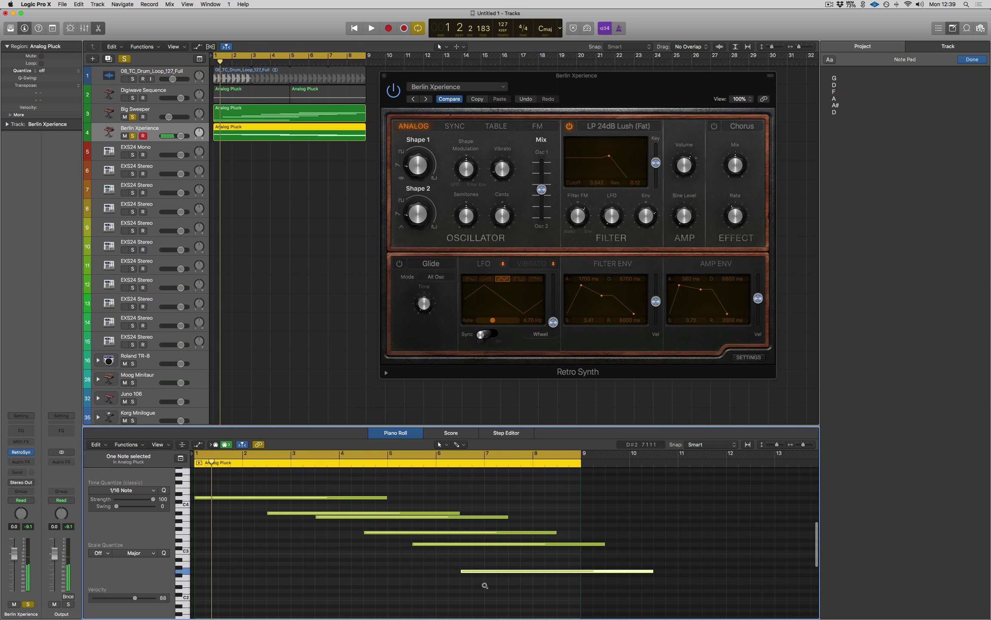
Step: Compare the notes of the Big Sweeper and Berlin Xperience regions by viewing them alternately in the Piano Roll
left_click(270, 118)
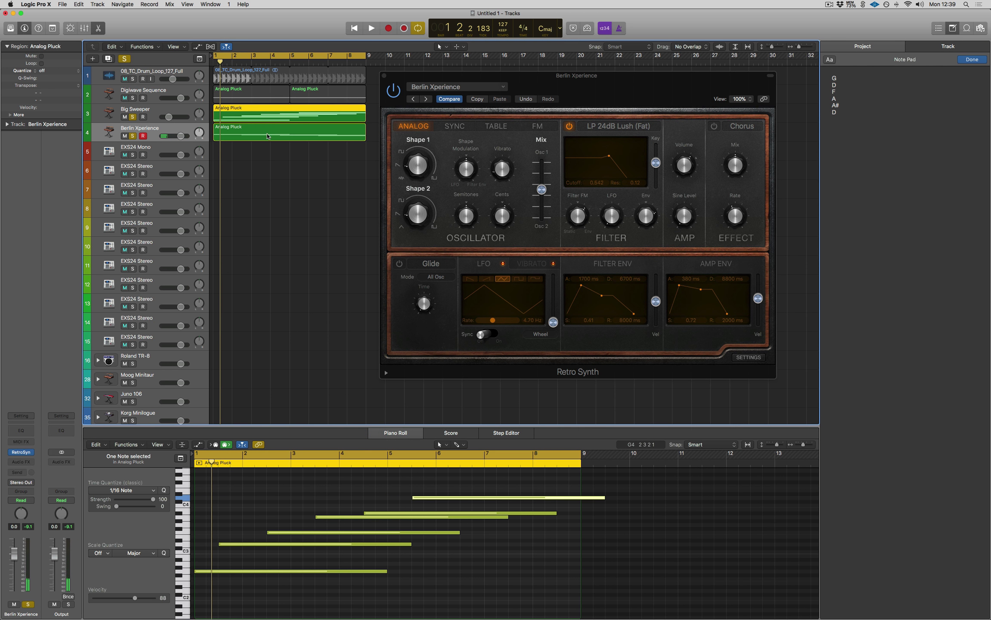
left_click(268, 136)
left_click(269, 121)
left_click(269, 134)
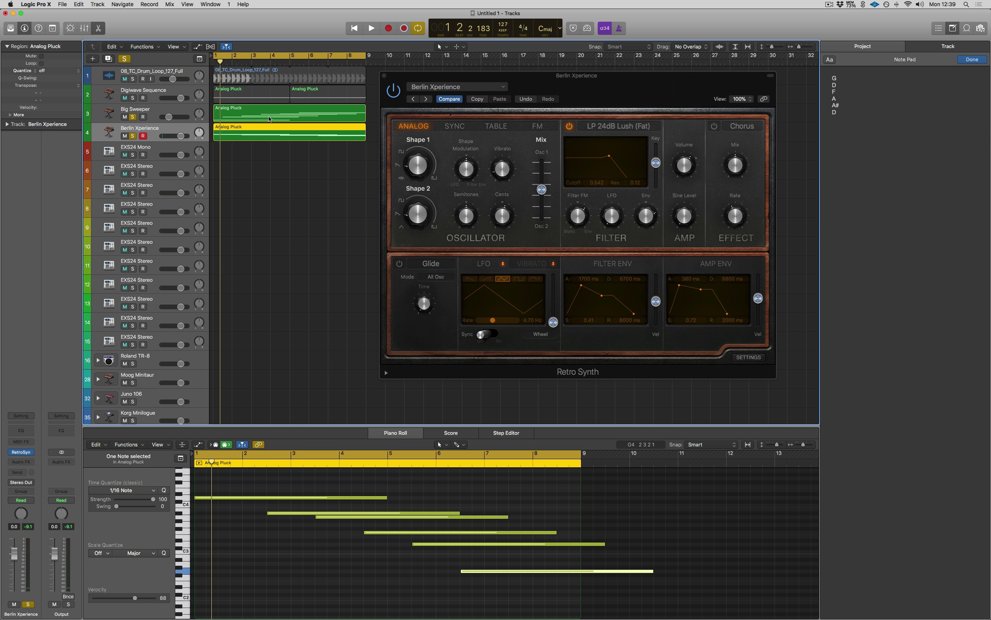
left_click(270, 116)
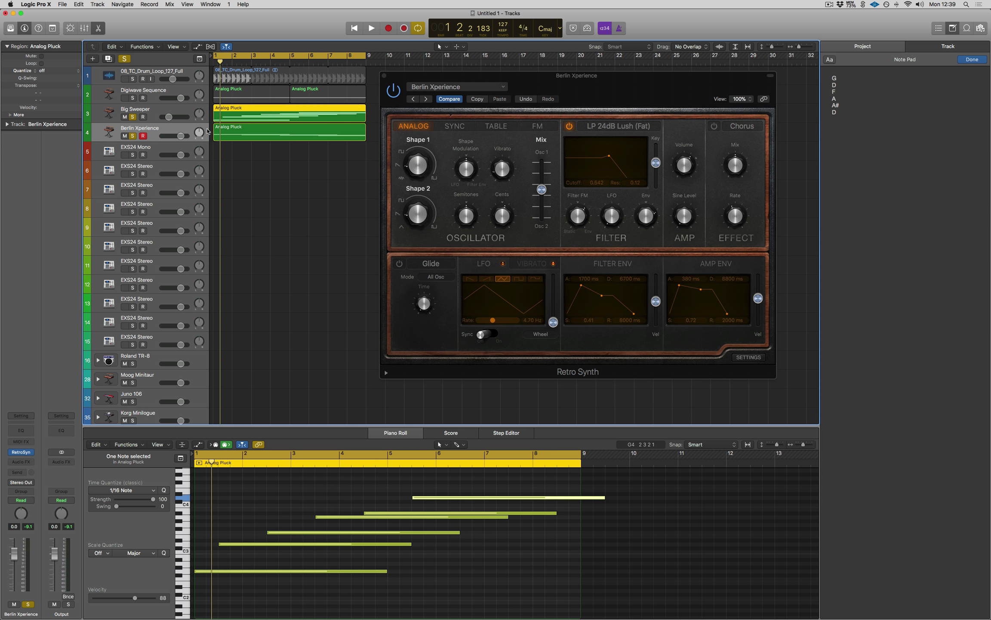
Step: Open the Big Sweeper Retro Synth and arrange it side by side with the Berlin Xperience Retro Synth
left_click(116, 115)
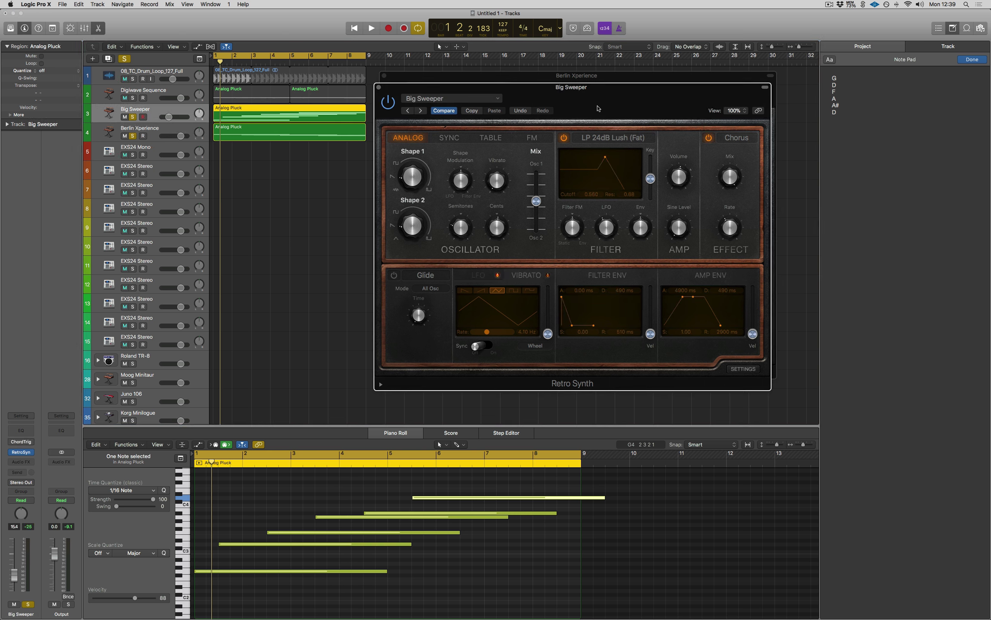
left_click_drag(388, 76, 550, 133)
left_click_drag(507, 167, 426, 171)
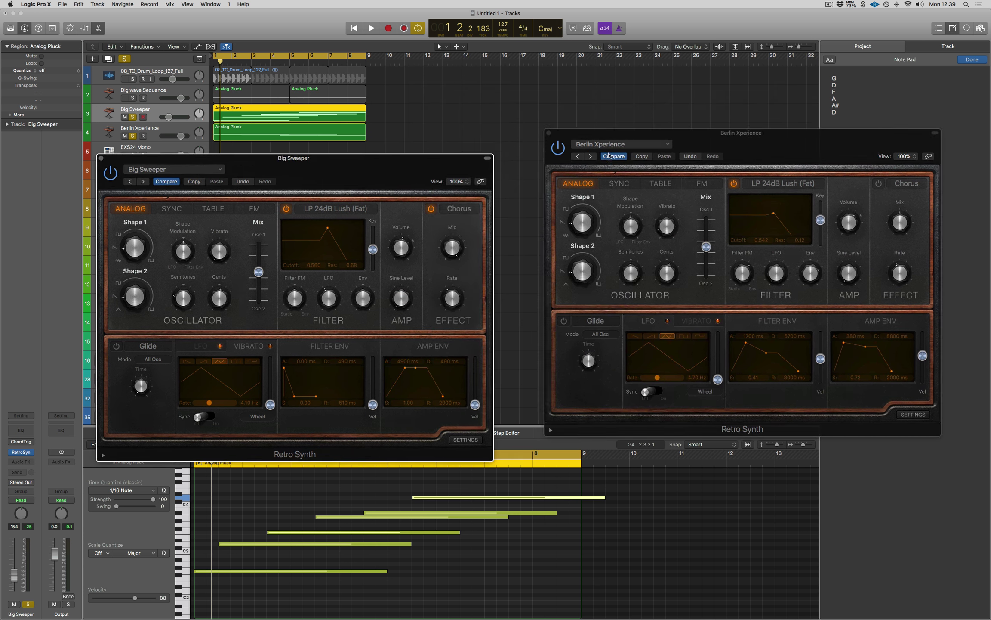
left_click_drag(654, 248, 605, 273)
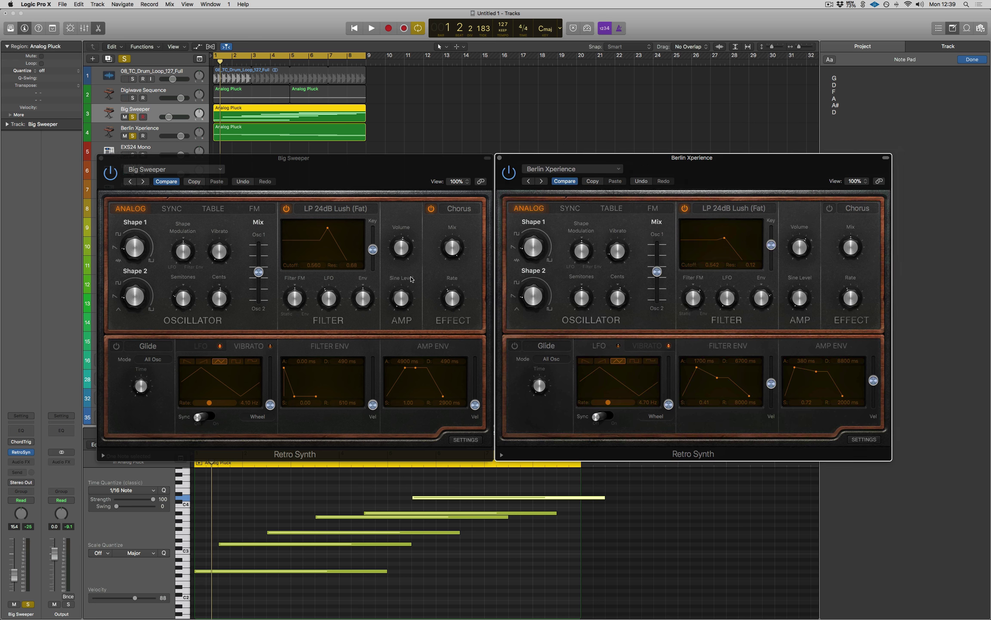
Step: Balance the two pads during playback, with Berlin Xperience's volume at -14.2 dB and Big Sweeper's at -7.0 dB
key("space")
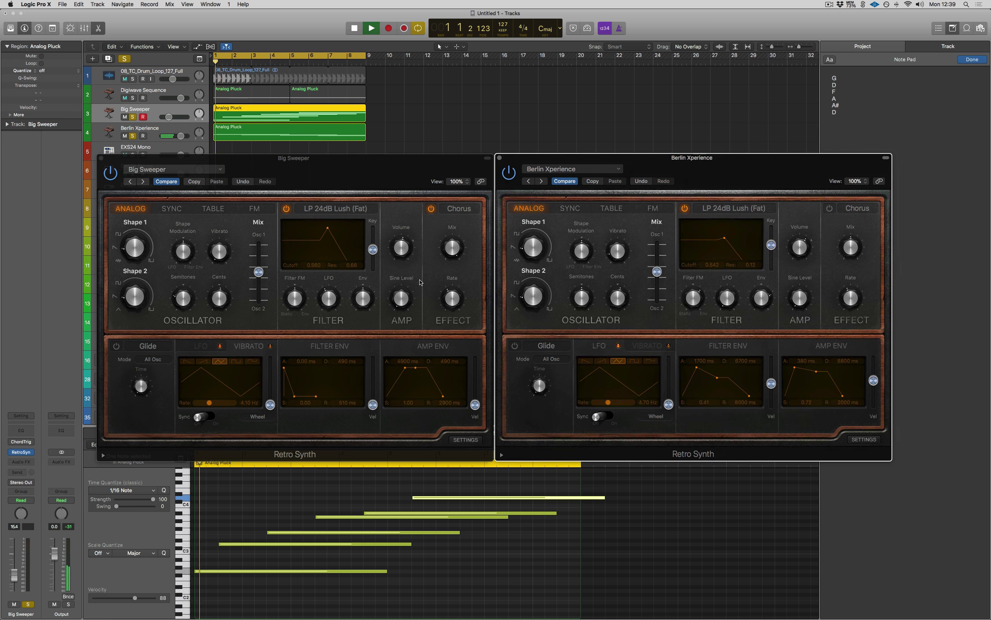
key("space")
left_click_drag(181, 136, 173, 118)
key("space")
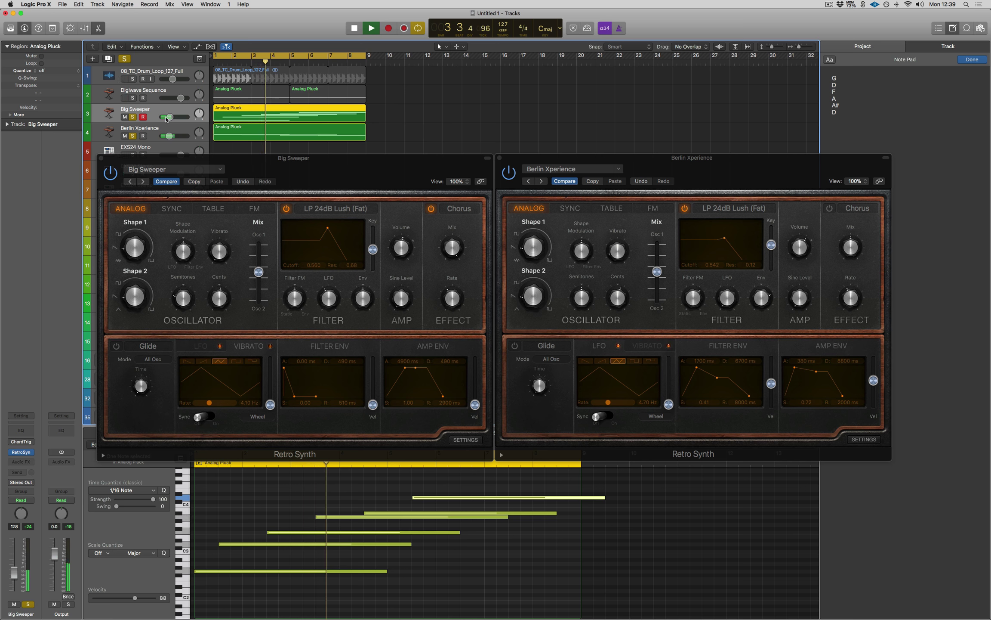
left_click_drag(170, 117, 174, 116)
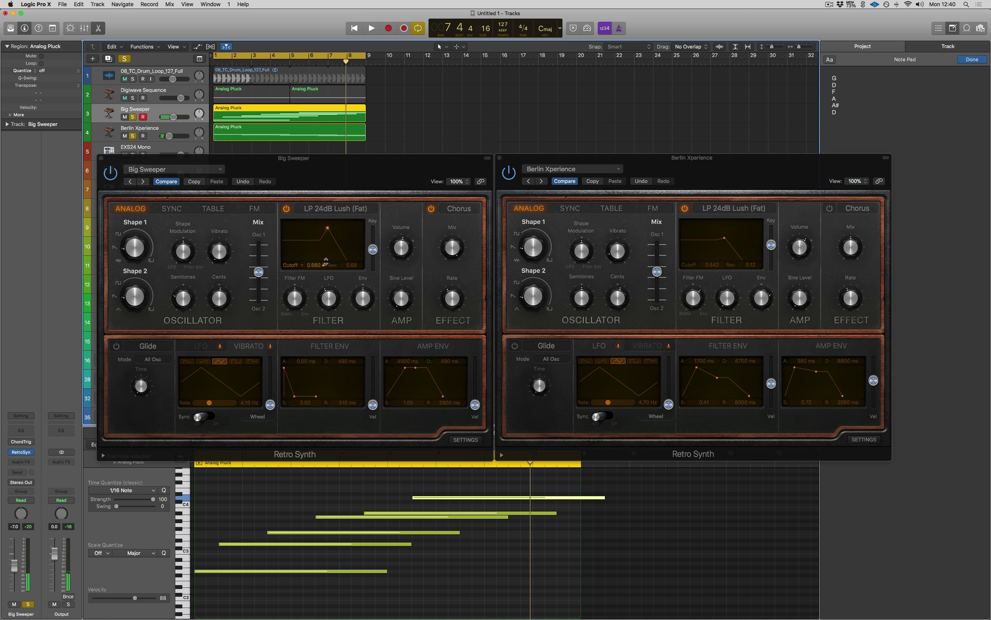
Step: Lower the filter cutoff on both Retro Synths, with Berlin Xperience at 0.372, and switch off Big Sweeper's chorus
left_click_drag(347, 265, 347, 268)
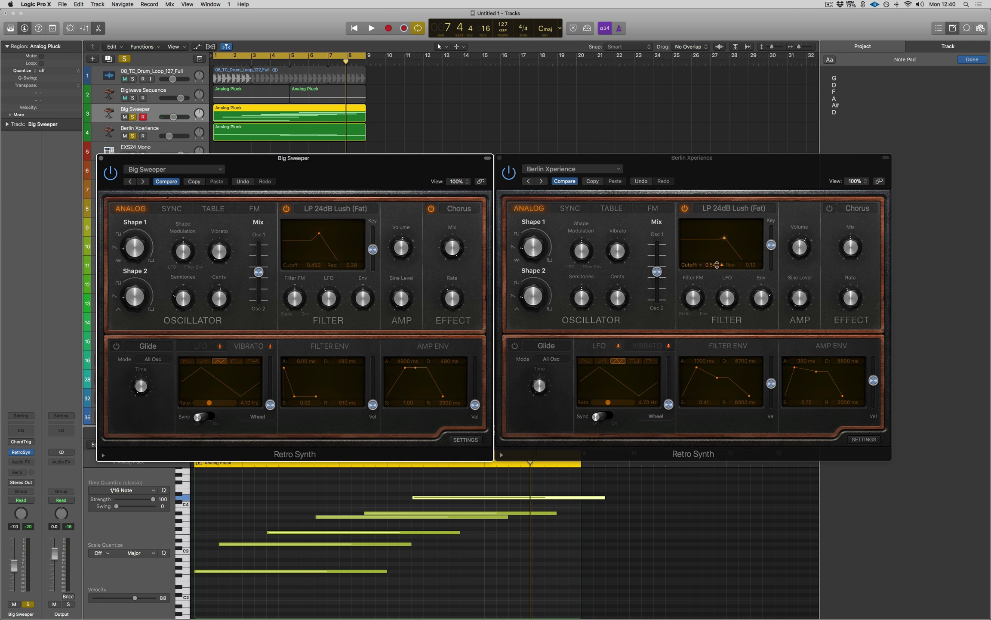
left_click_drag(717, 265, 717, 272)
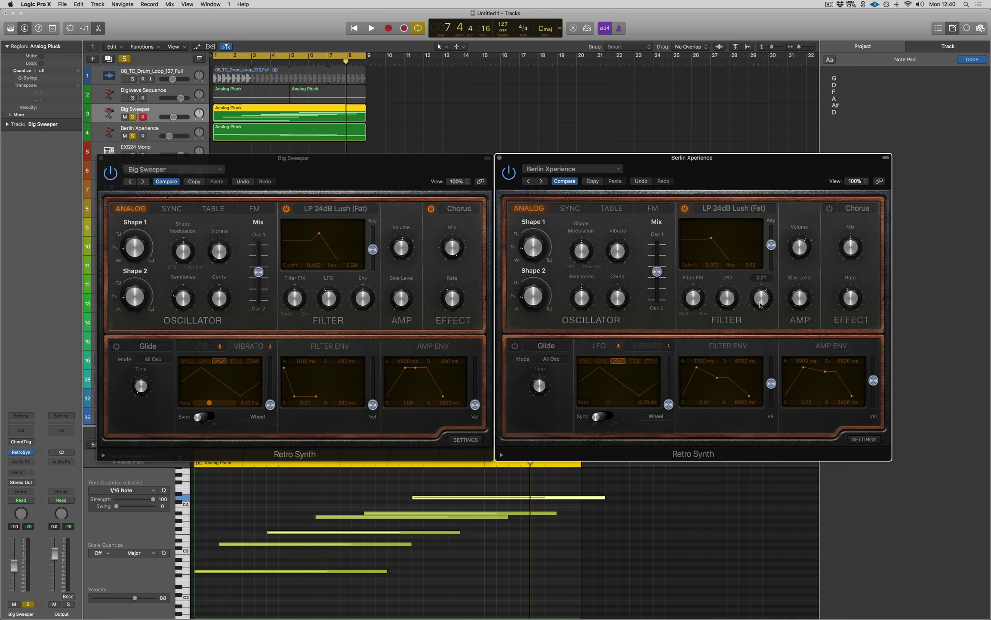
left_click(364, 301)
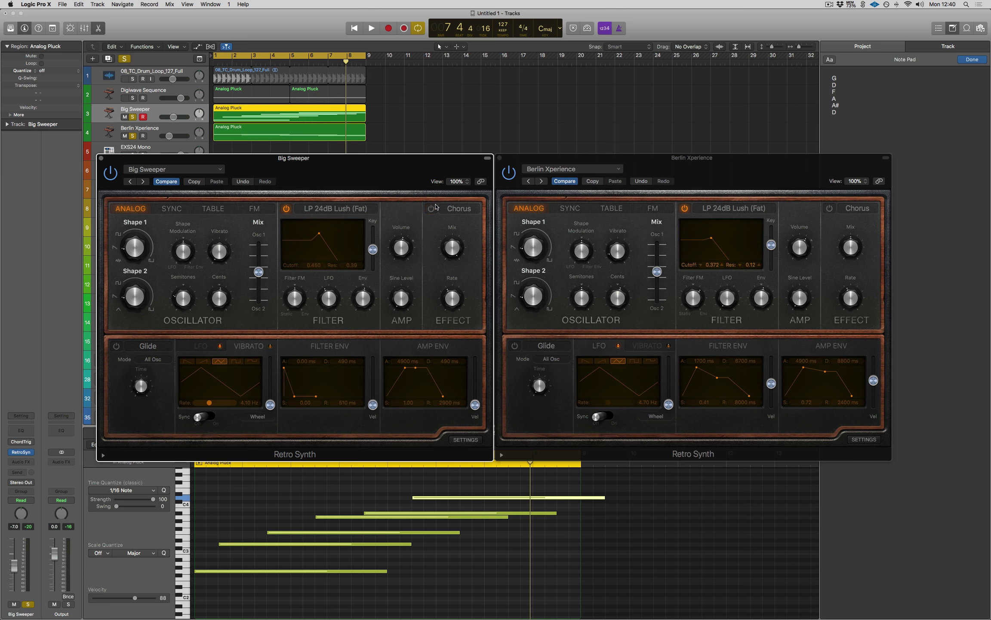
Step: Play back the adjusted pads and close both Retro Synth windows
key("space")
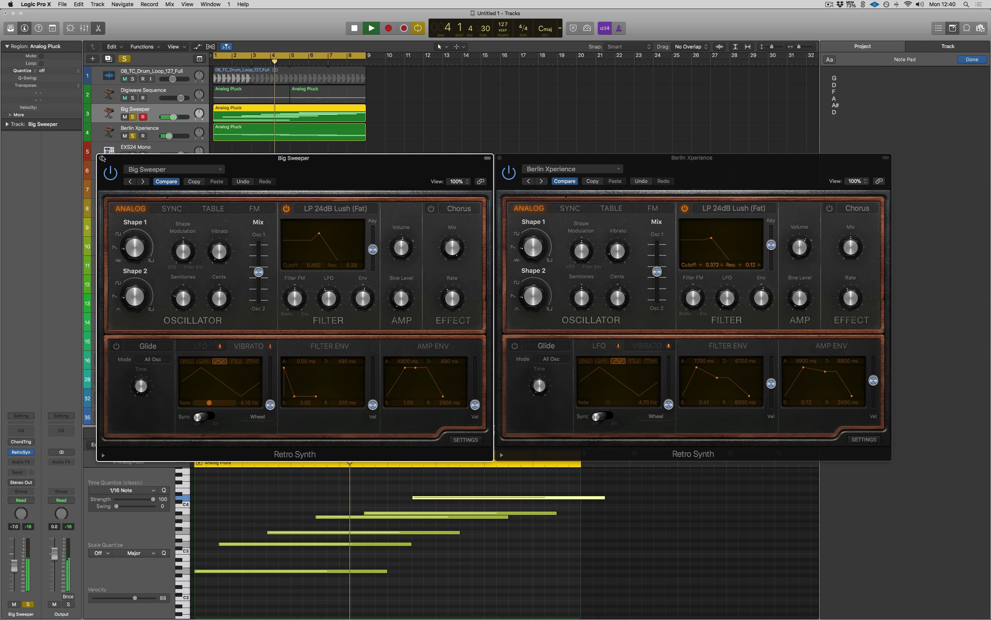
key("super+w")
key("super+w")
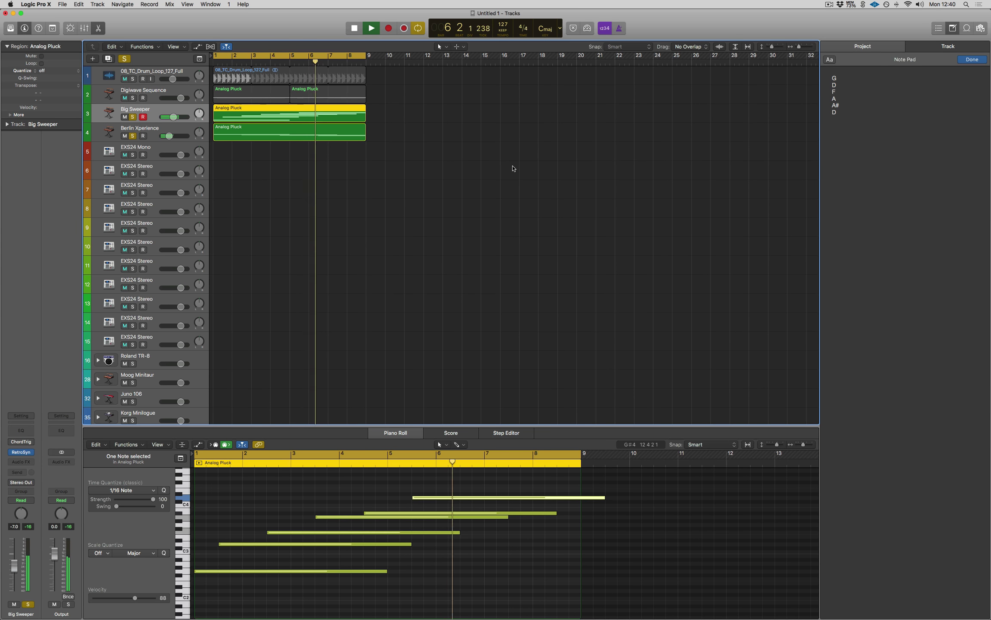
key("space")
Step: Group the Big Sweeper and Berlin Xperience tracks into a summing stack
left_click(153, 134)
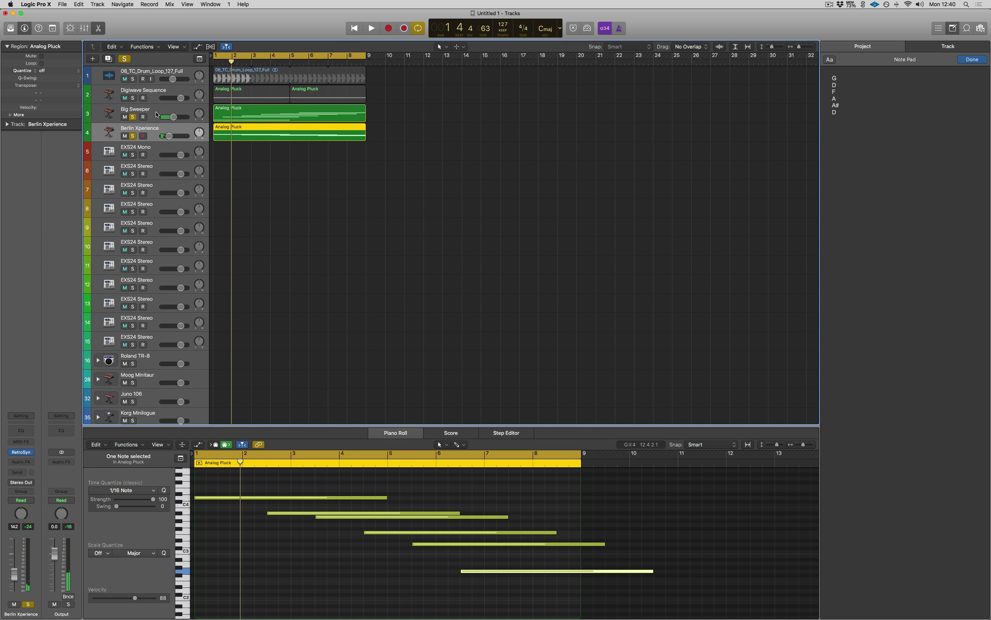
left_click(154, 114, "shift")
right_click(154, 113)
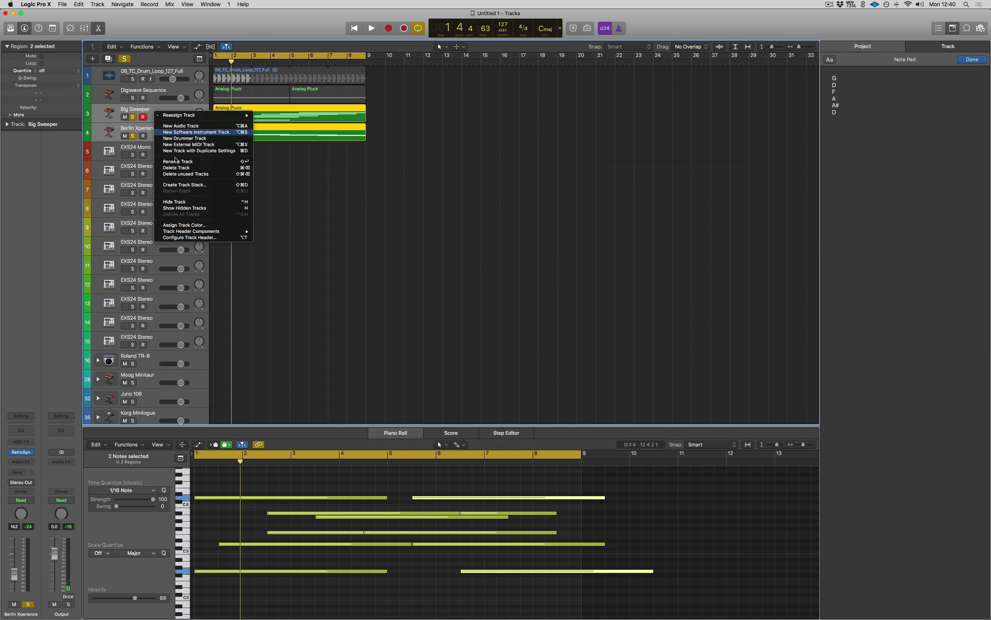
left_click(183, 185)
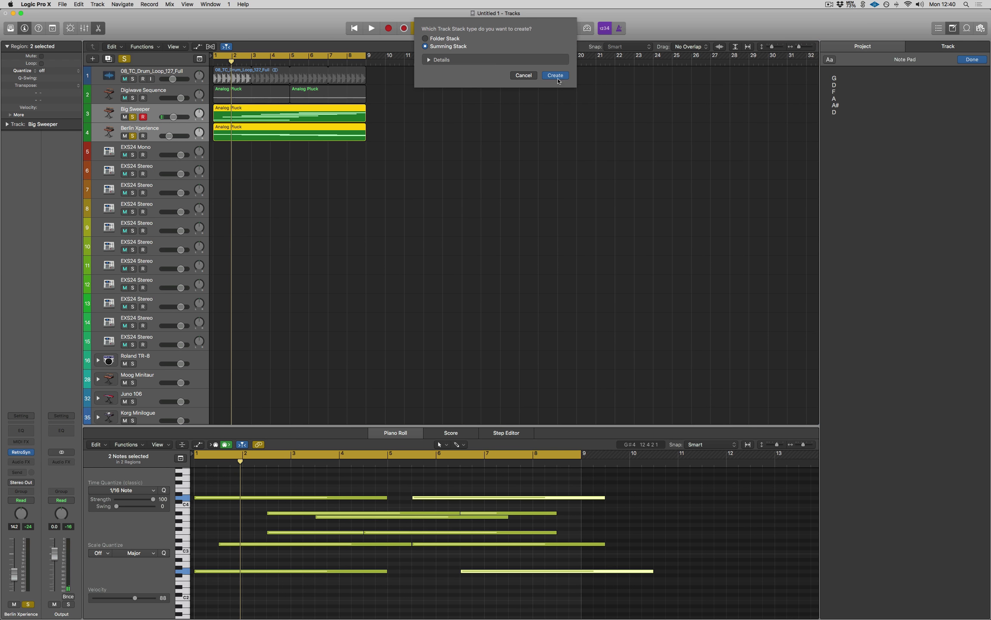
left_click(555, 76)
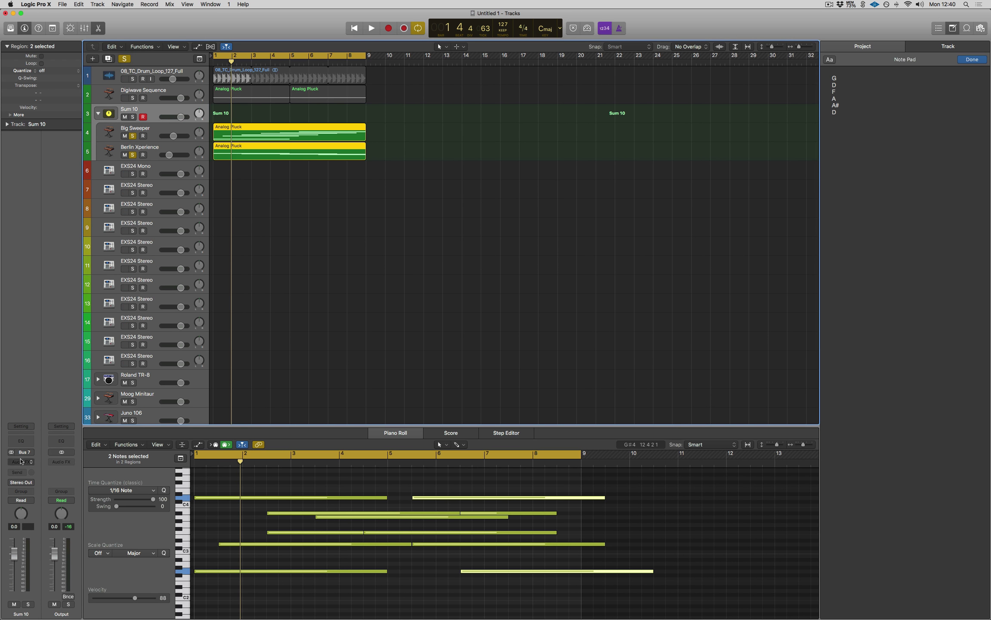
Step: Insert ChromaVerb on the new summing stack, move its window clear of the tracks, and solo the stack
left_click(21, 463)
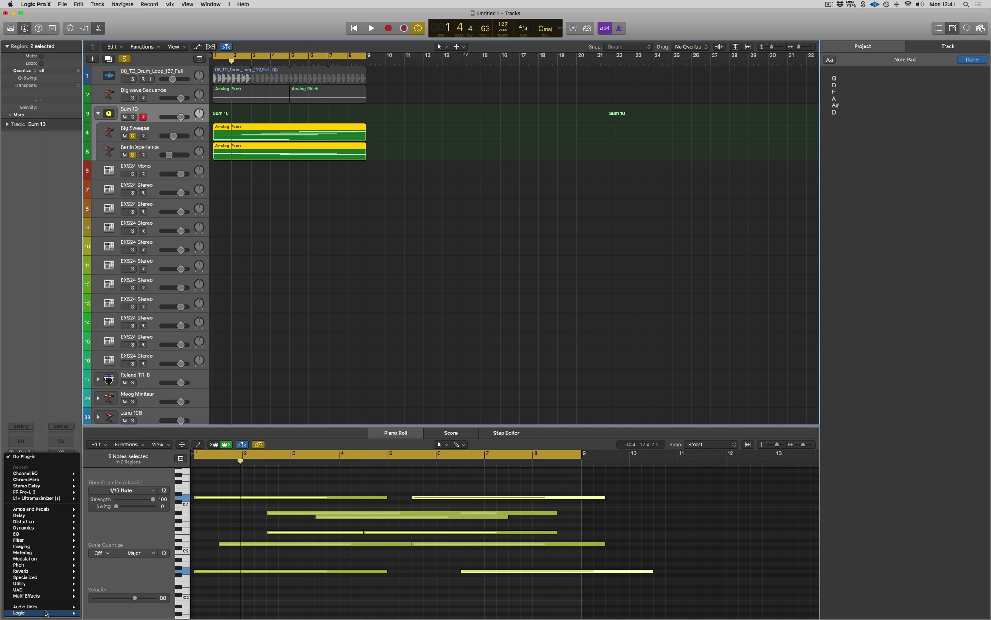
mouse_move(70, 571)
left_click(151, 573)
left_click_drag(222, 42, 683, 64)
left_click(132, 118)
Step: Load ChromaVerb's Big Synth Hall preset and set the mix to 57% dry and 87% wet during playback
left_click(521, 74)
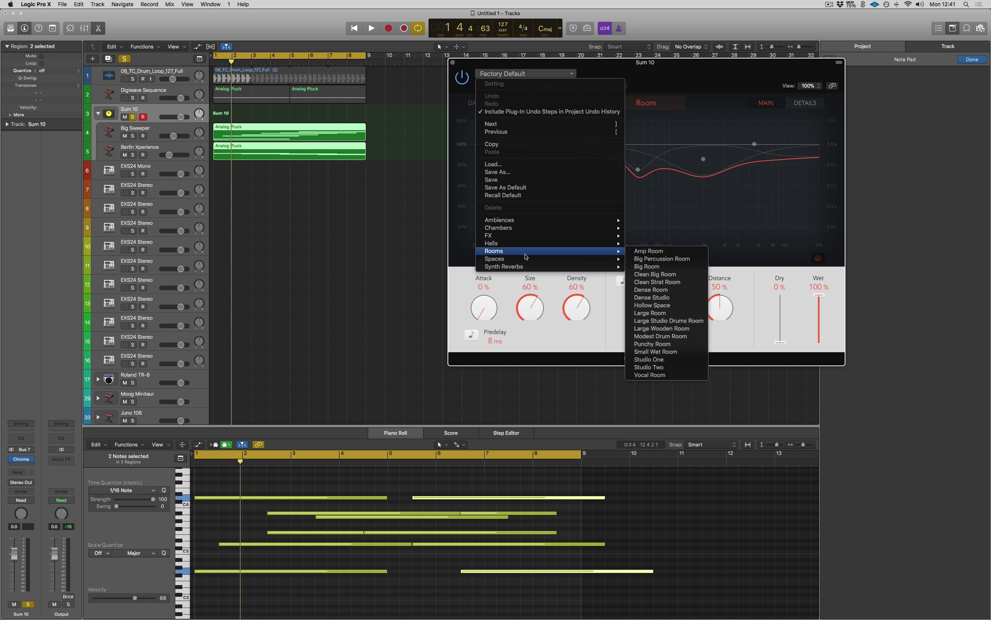
mouse_move(523, 267)
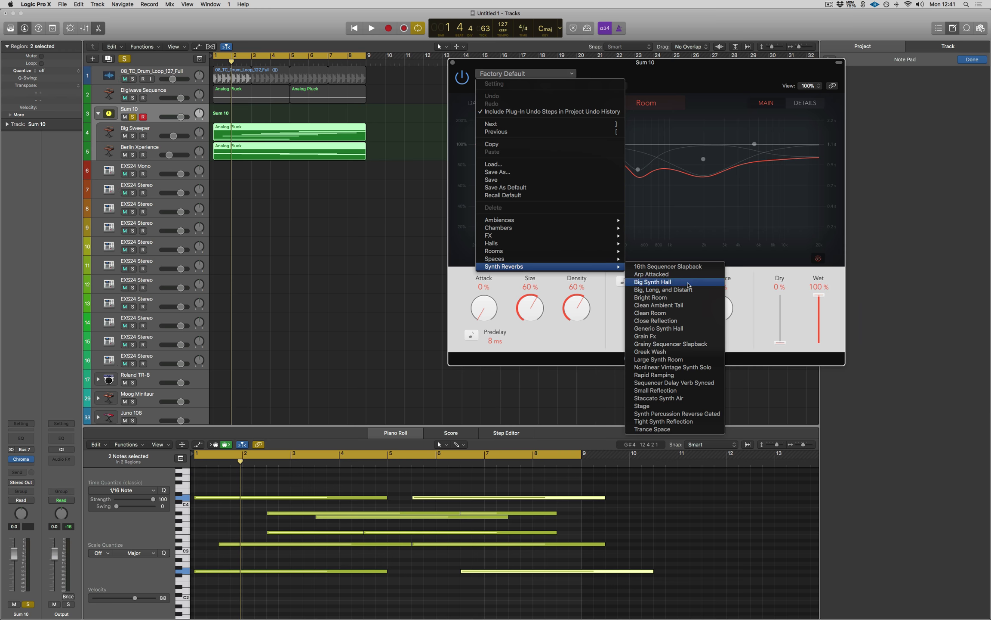
left_click(688, 282)
key("space")
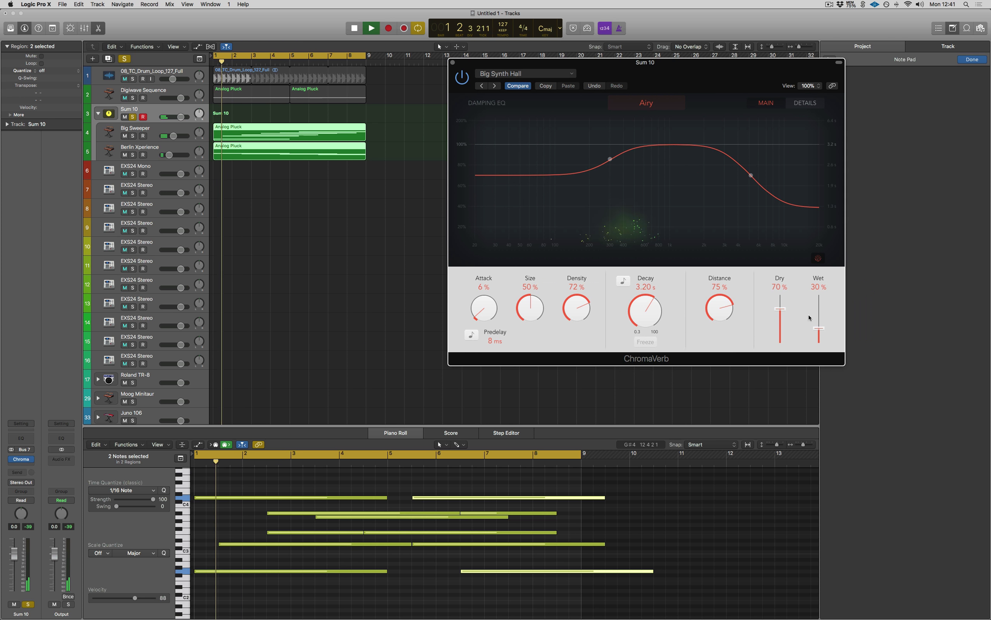
left_click_drag(818, 328, 823, 302)
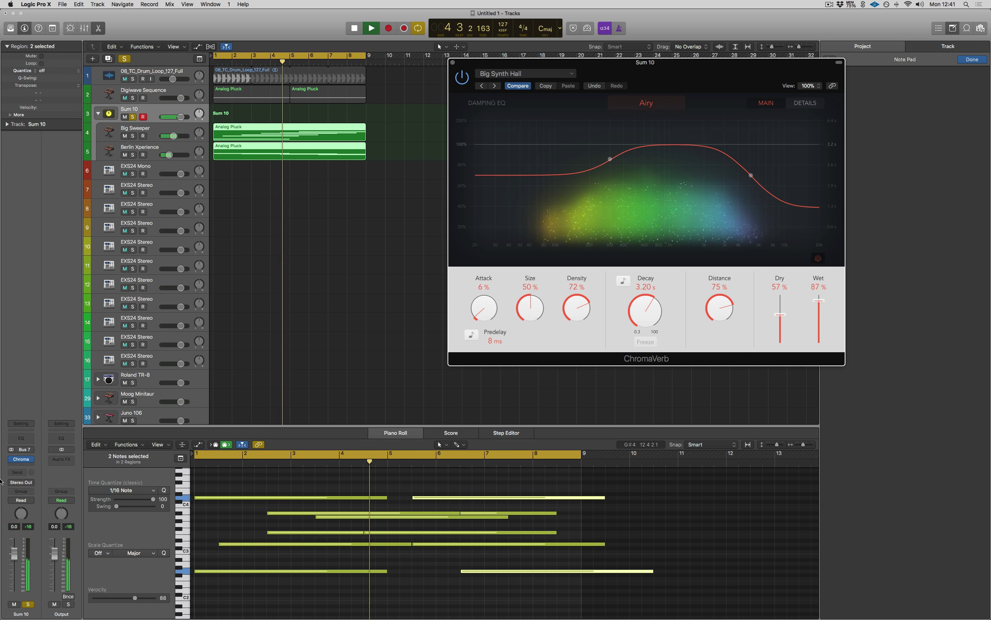
Step: Add a Channel EQ to the summing stack and bring its high cut down to about 700 Hz
mouse_move(27, 461)
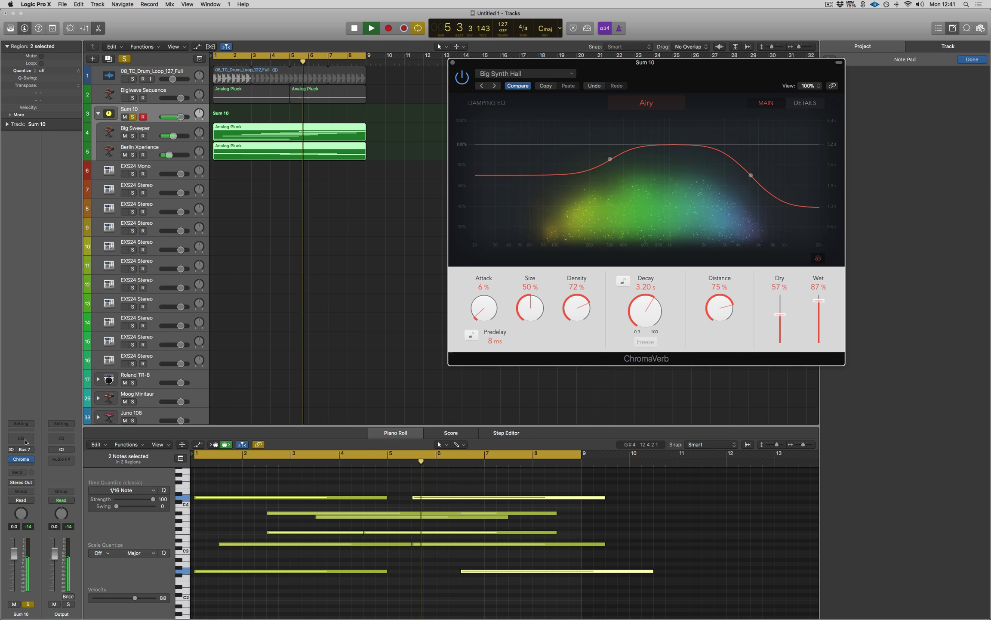
left_click(28, 440)
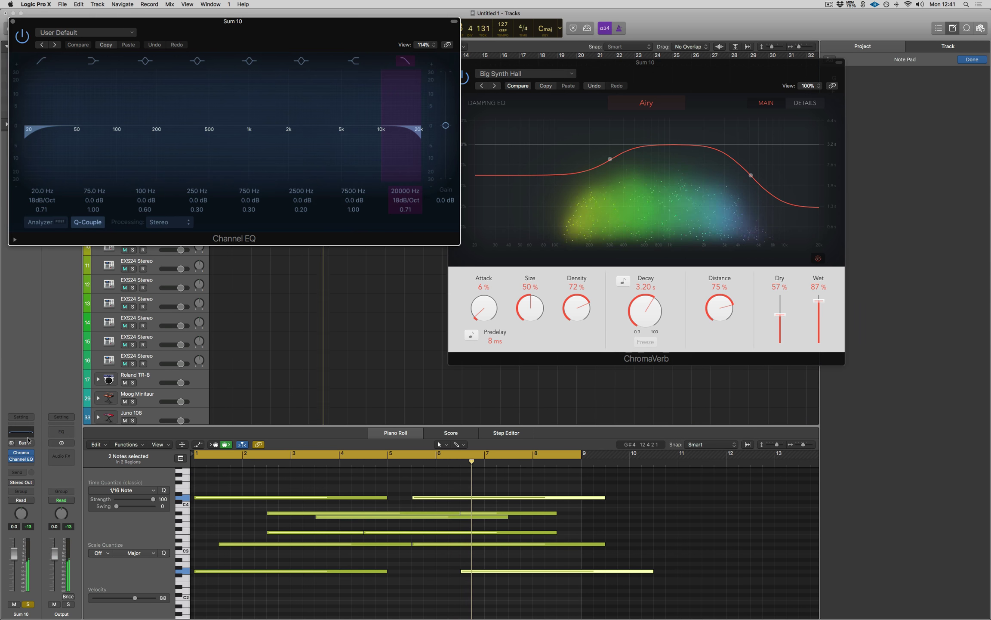
left_click_drag(403, 193, 402, 249)
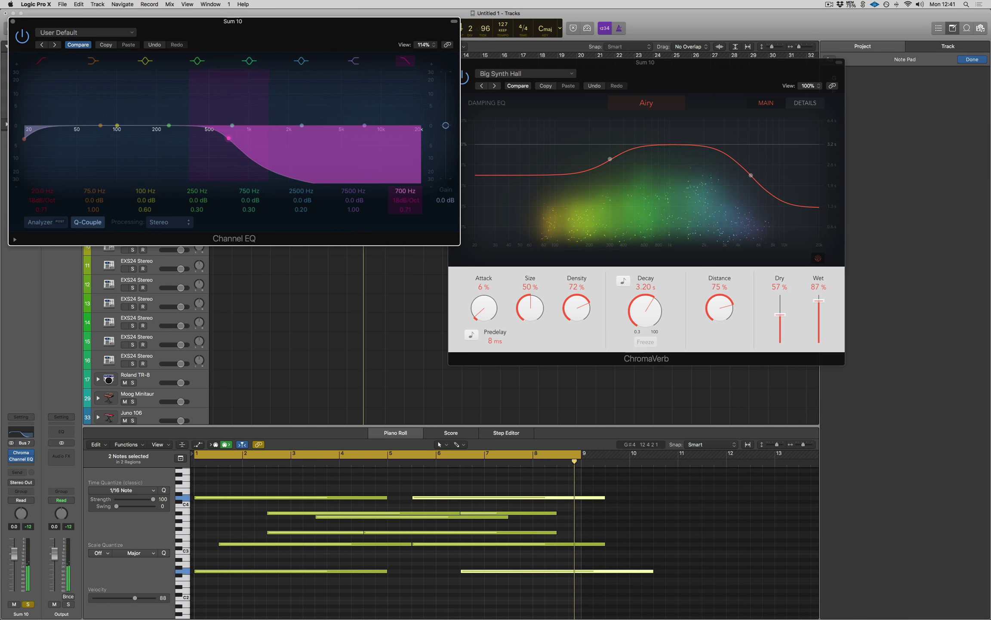
Step: Transpose all notes in both pad regions down one octave
left_click_drag(556, 599, 271, 480)
key("shift+alt+Down")
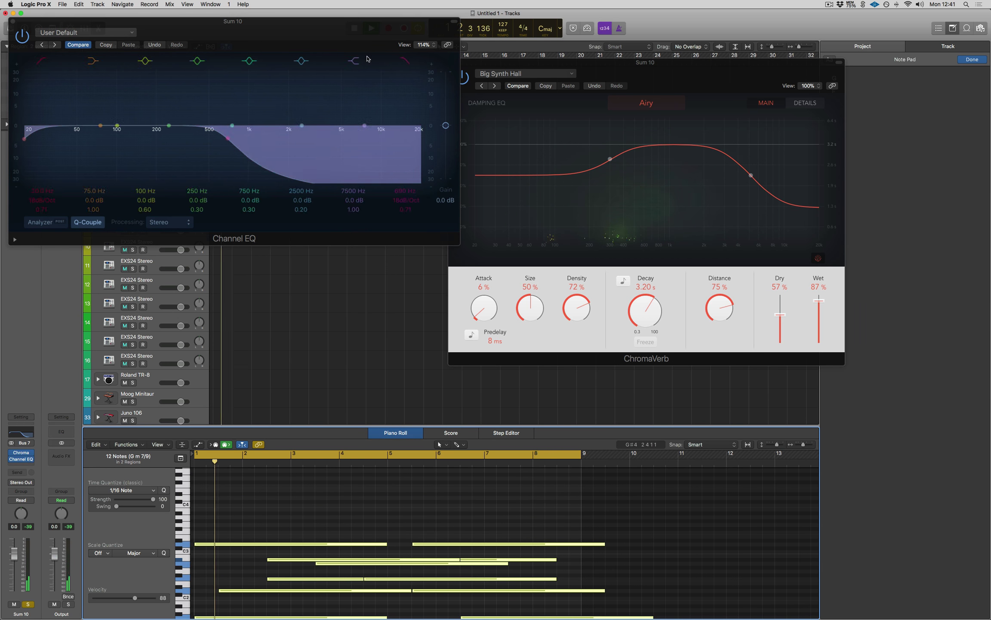
Step: Set the Channel EQ's high cut to 1020 Hz and close the EQ window
left_click_drag(332, 29, 598, 163)
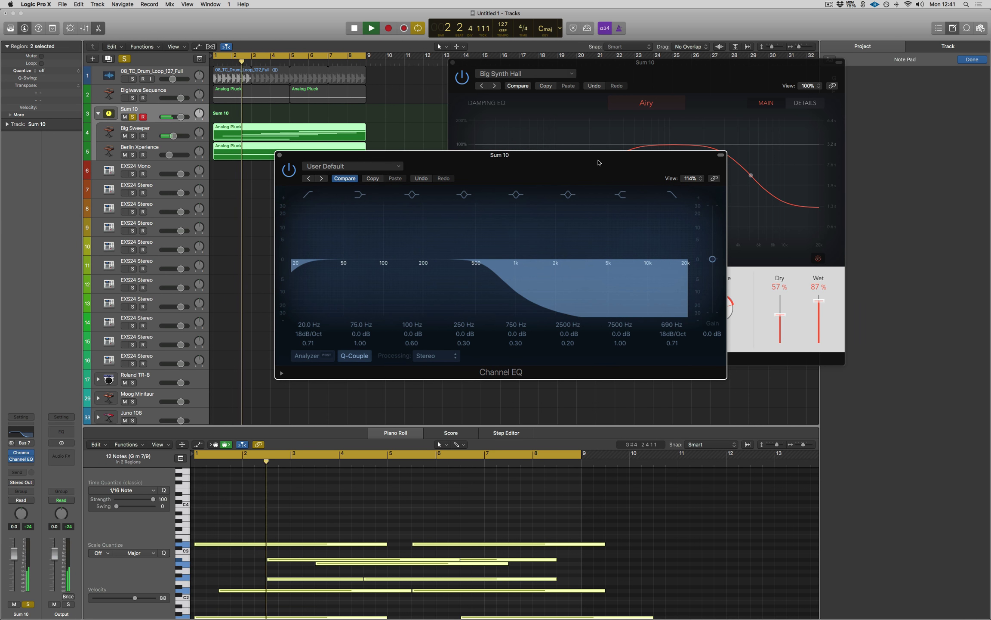
left_click_drag(495, 270, 483, 271)
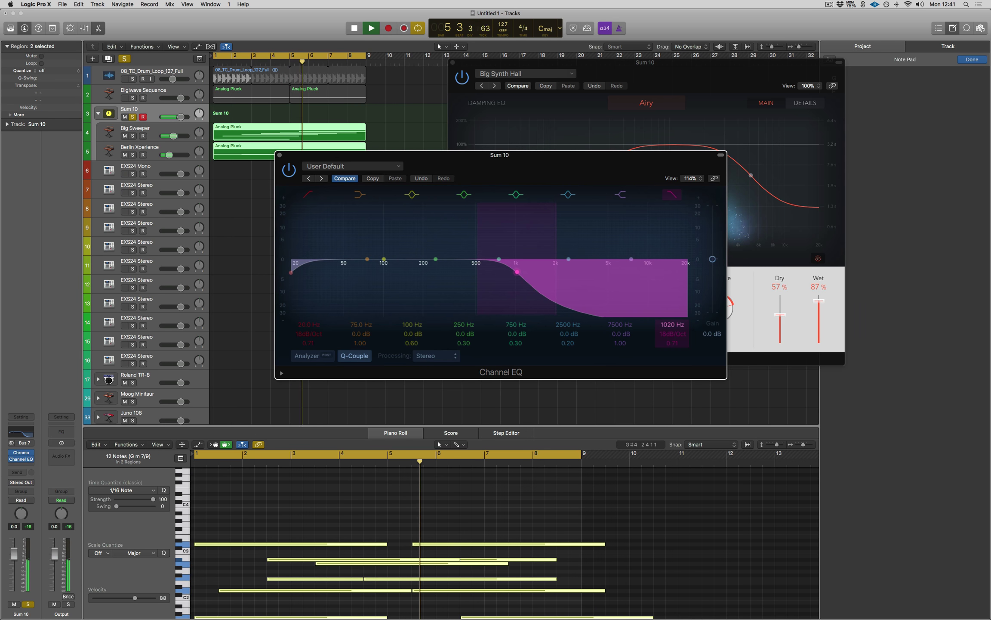
left_click_drag(521, 272, 517, 272)
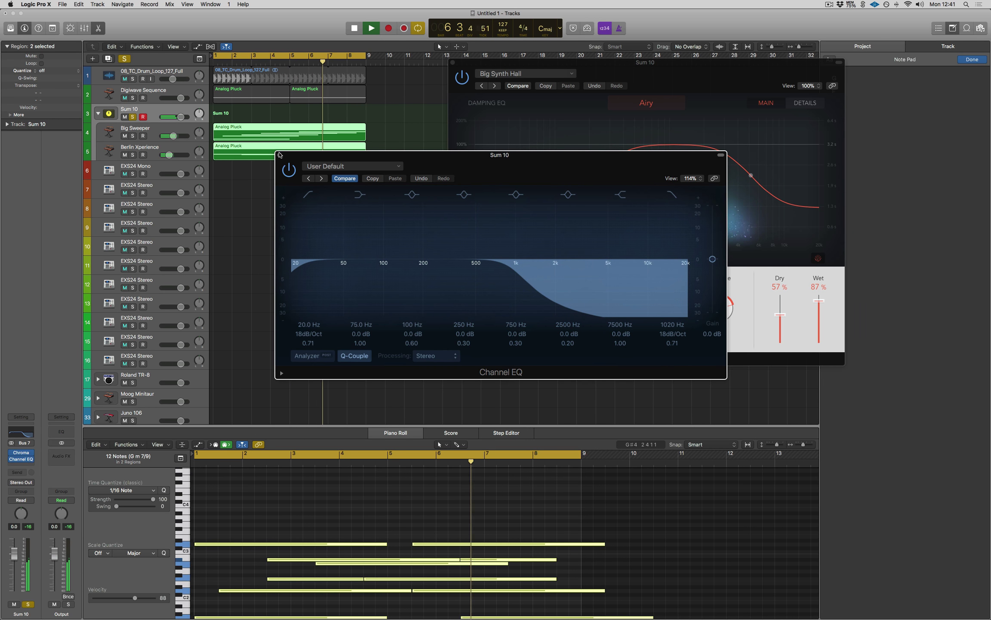
left_click_drag(517, 164, 498, 253)
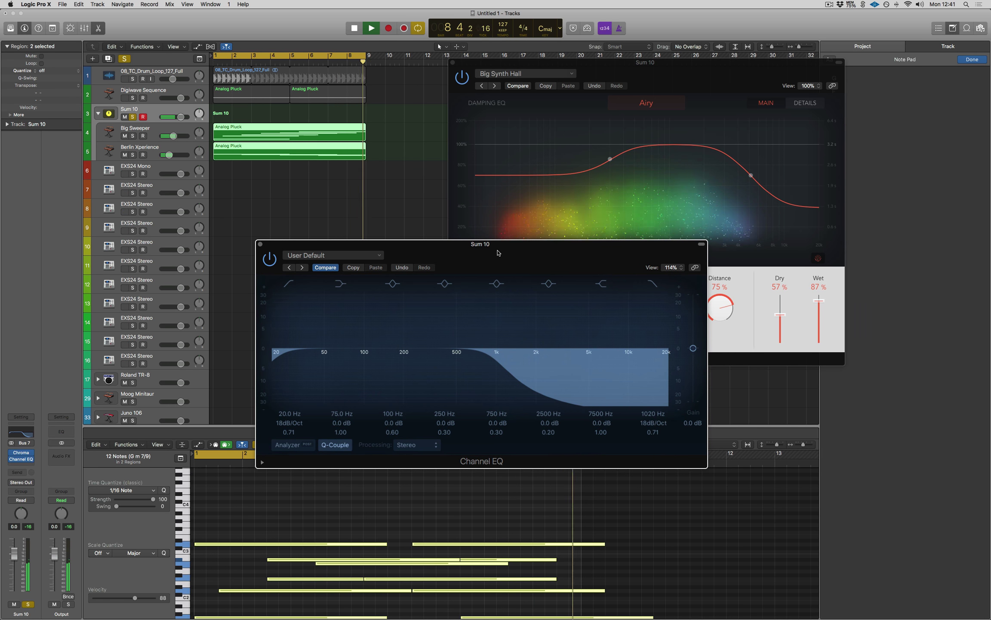
left_click(260, 244)
Step: Set ChromaVerb's decay to 7.30 s, shift the upper damping EQ point higher in frequency, and check the output EQ details
left_click_drag(658, 318, 658, 306)
left_click_drag(751, 175, 776, 173)
left_click(805, 102)
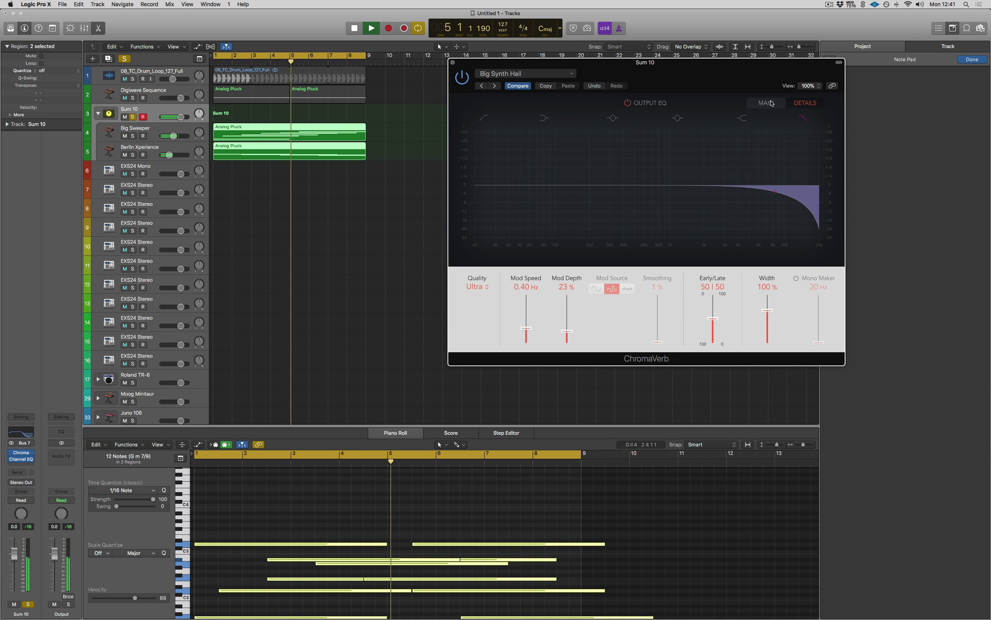
left_click(765, 103)
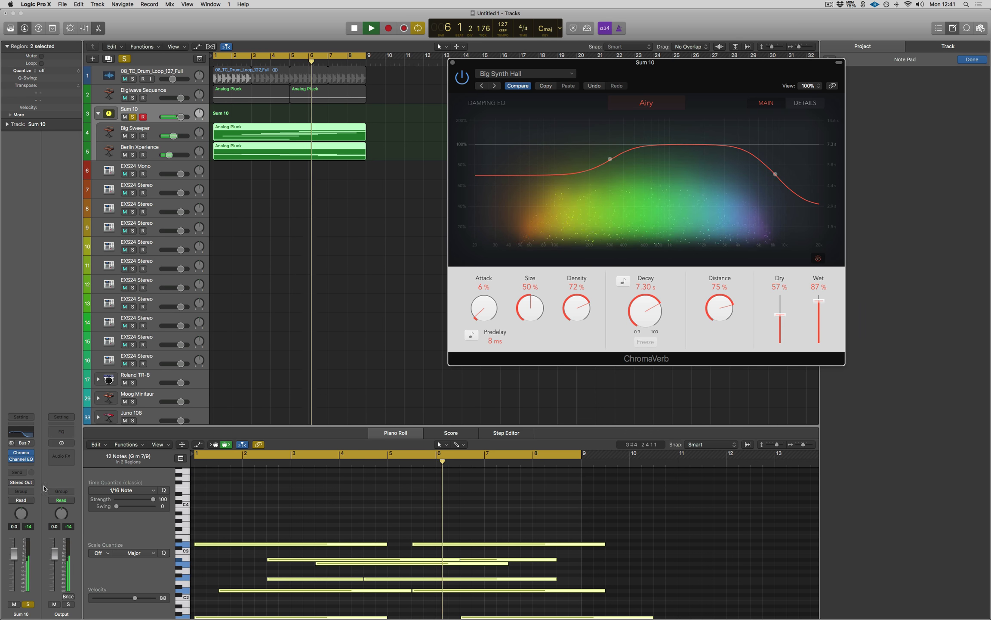
Step: Transpose all the pad notes back up one octave and play the stack from the beginning
mouse_move(21, 461)
key("space")
left_click(311, 499)
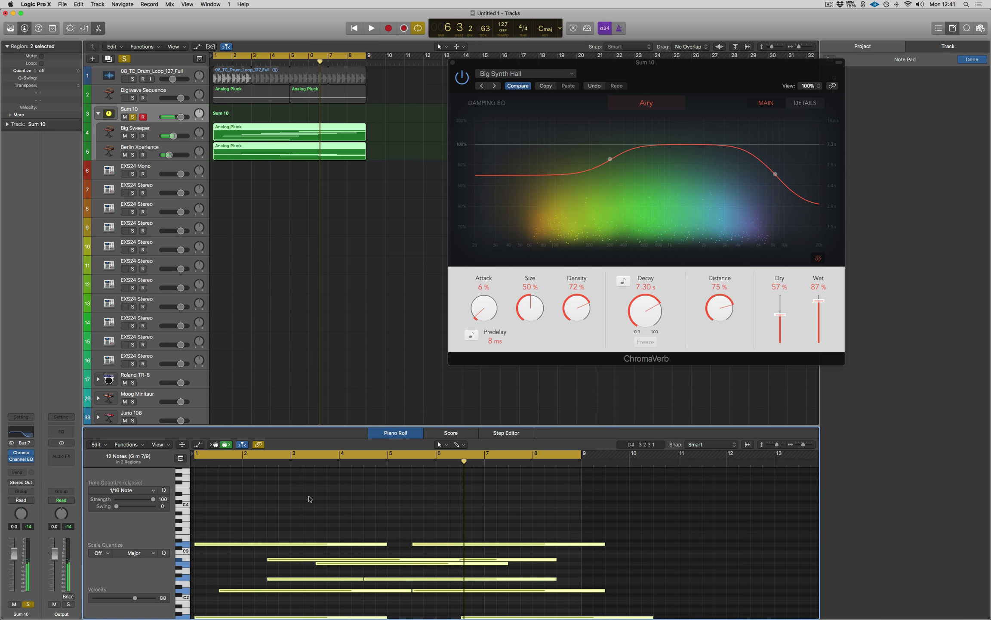
key("alt+shift+Up")
key("Return")
key("space")
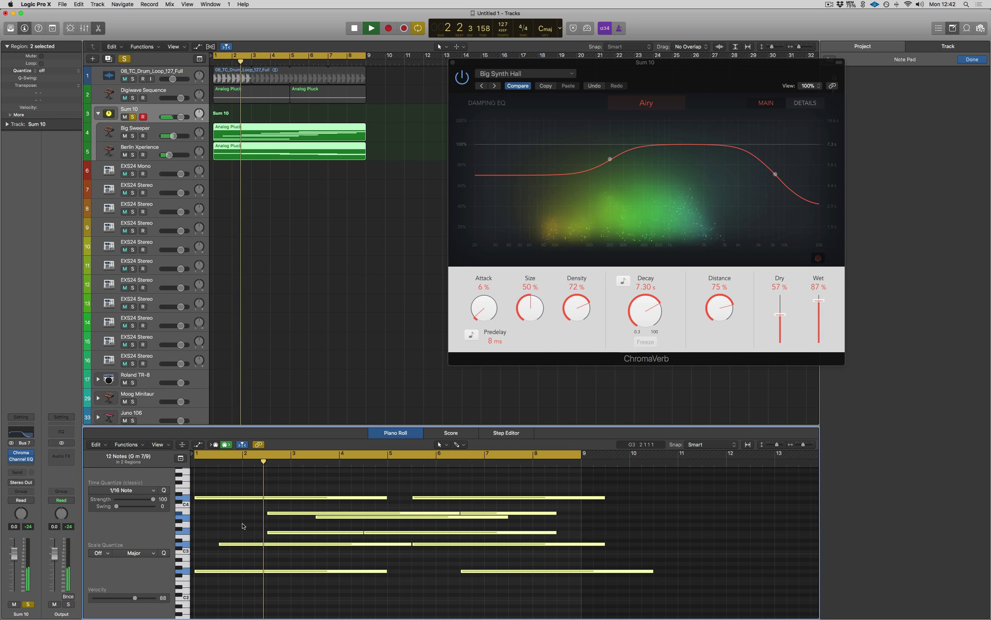
Step: Insert the stereo Kickstart plug-in on the Sum 10 stack after the Channel EQ and set its mix to 74%
left_click(243, 526)
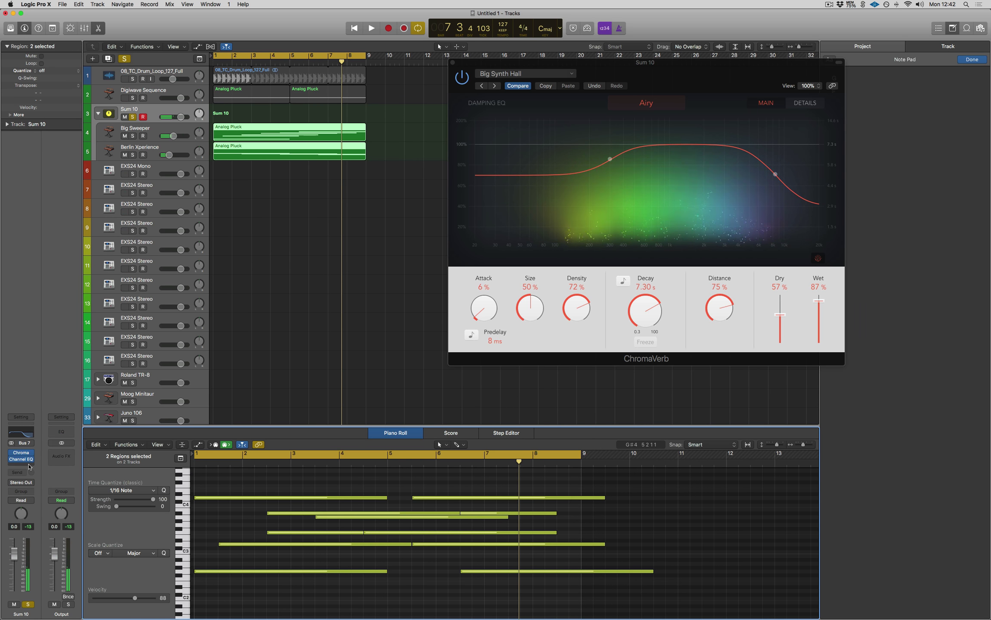
left_click(30, 466)
mouse_move(68, 607)
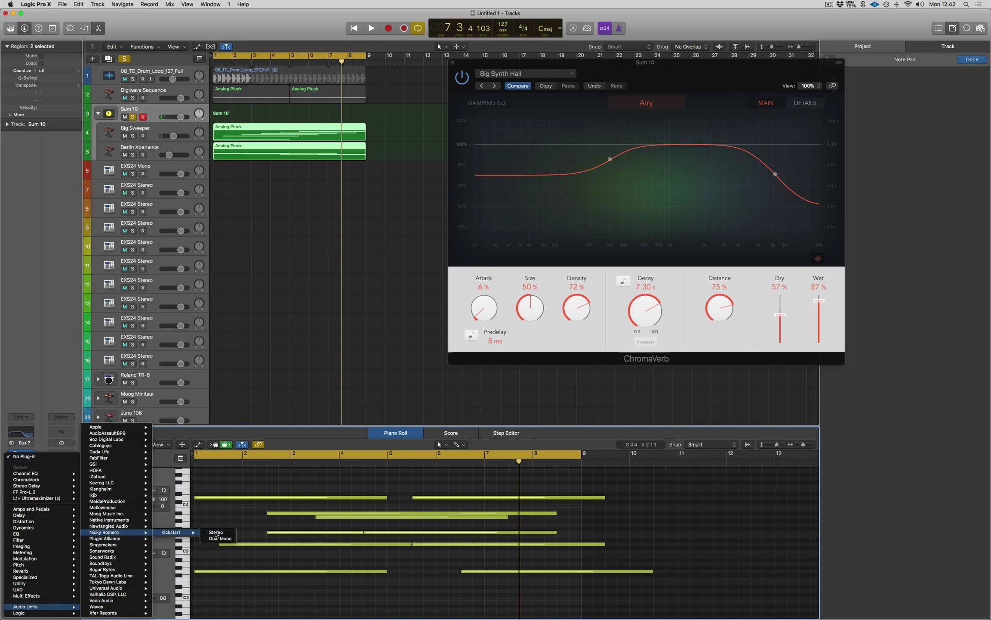
left_click(216, 534)
left_click_drag(148, 33, 417, 210)
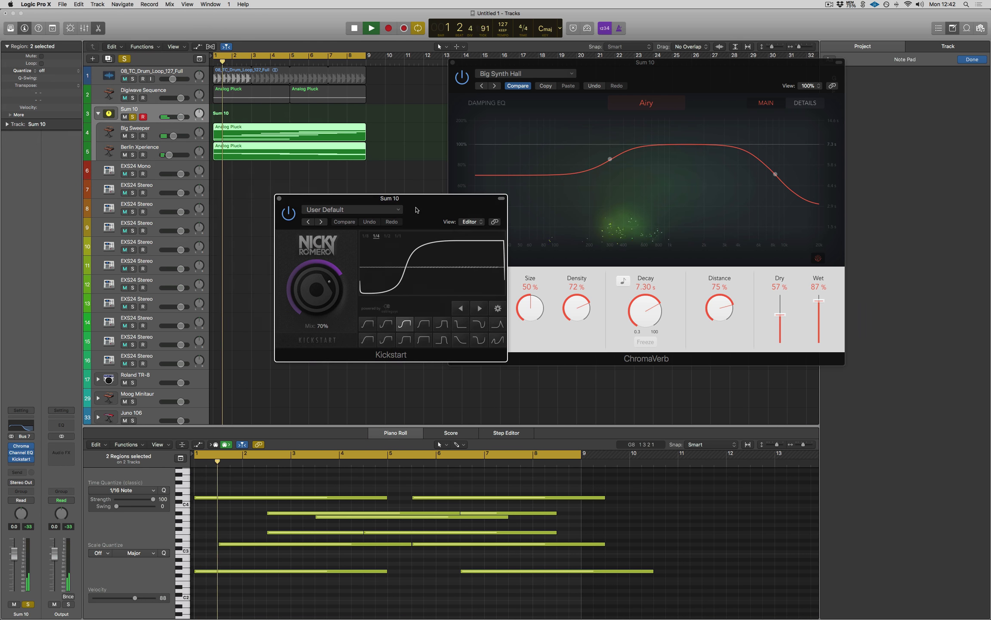
left_click_drag(317, 290, 317, 285)
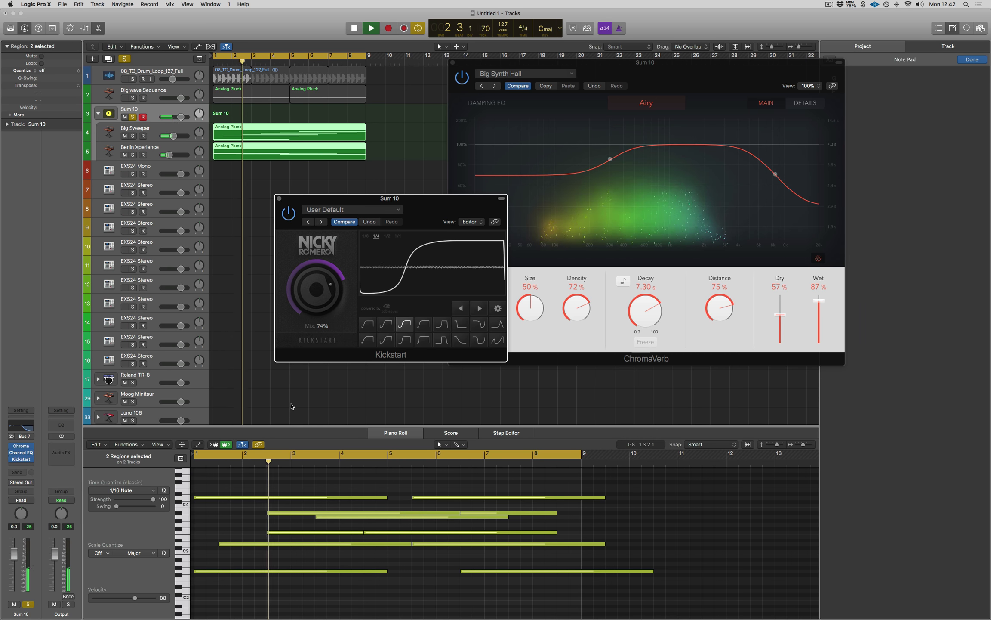
Step: Move one pad region's A3 note from bar 3 to the start of bar 1 and play the pads
left_click(328, 520)
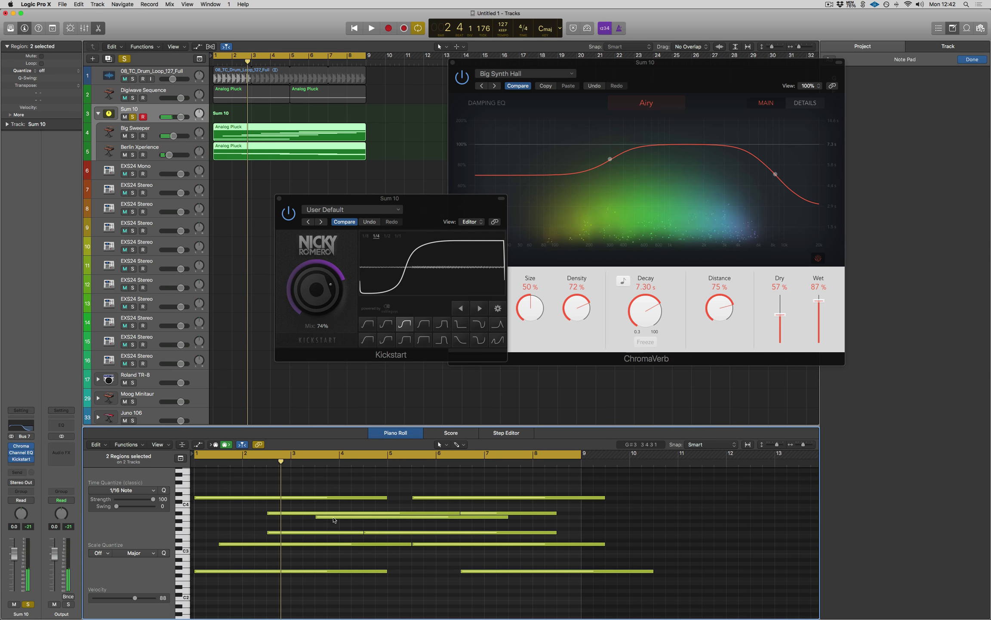
left_click_drag(321, 519, 211, 519)
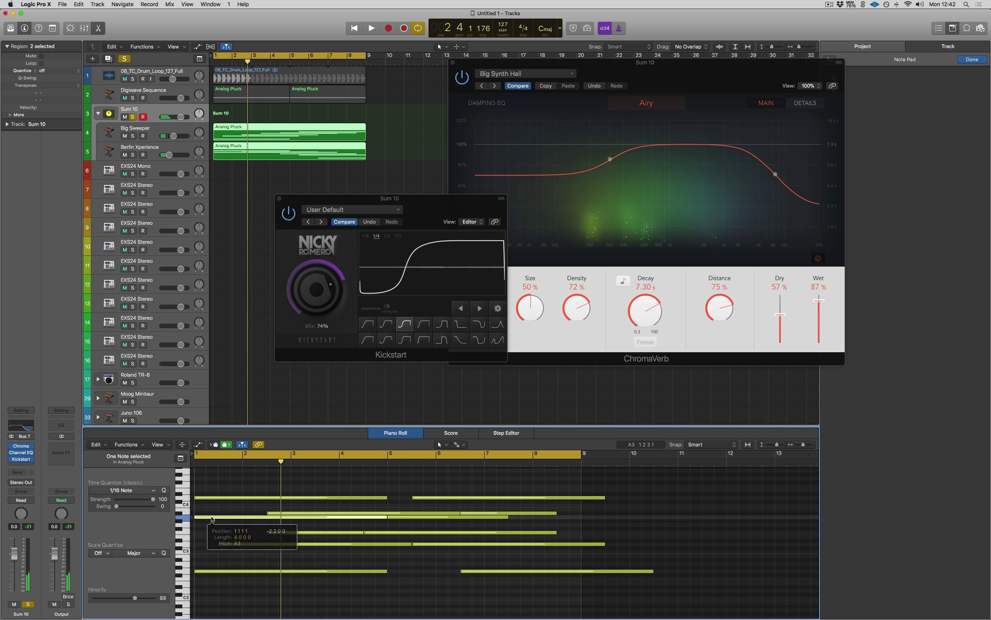
key("shift+space")
left_click(231, 523)
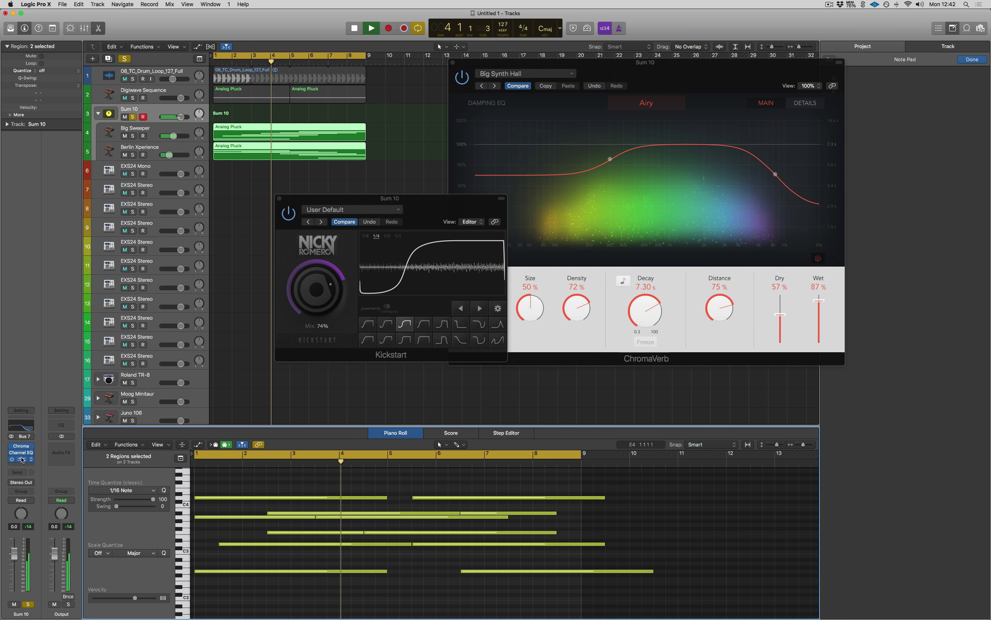
Step: Insert a Vintage Opto Compressor before Kickstart on the stack, adjusting its threshold and raising its make-up gain during playback
left_click(21, 459)
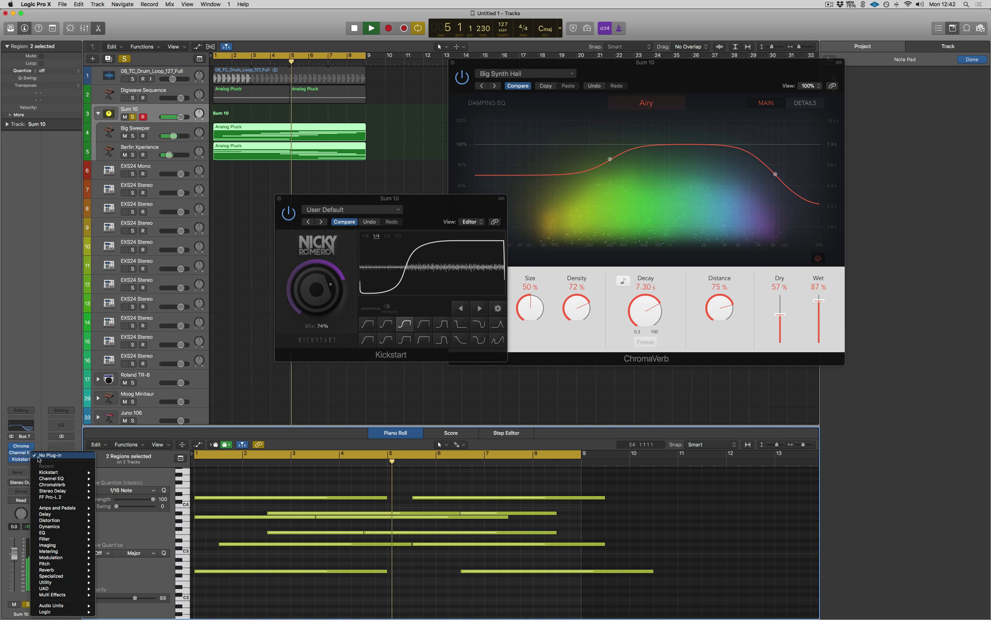
left_click(114, 532)
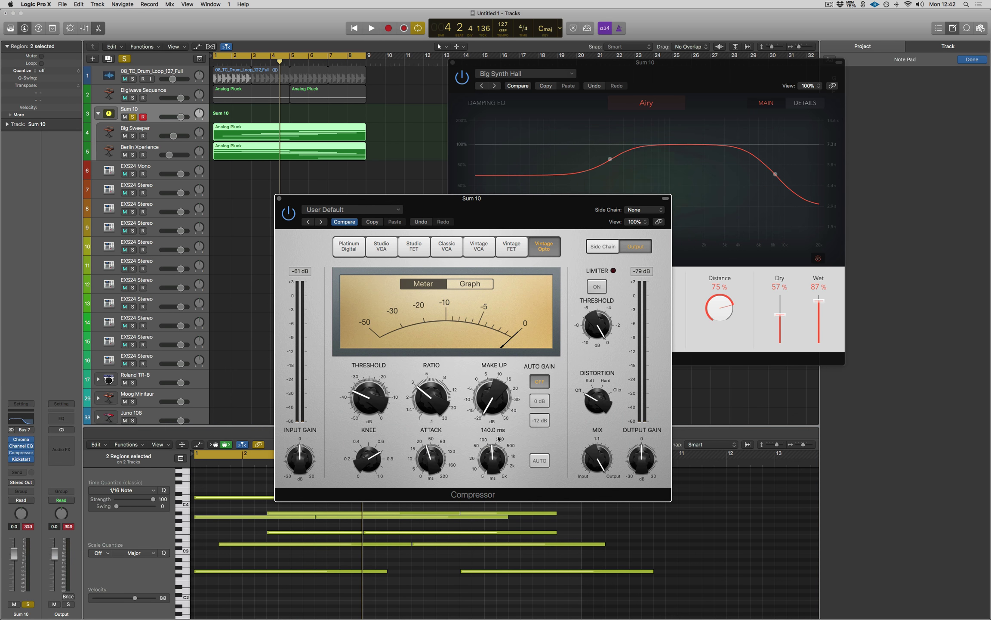
key("space")
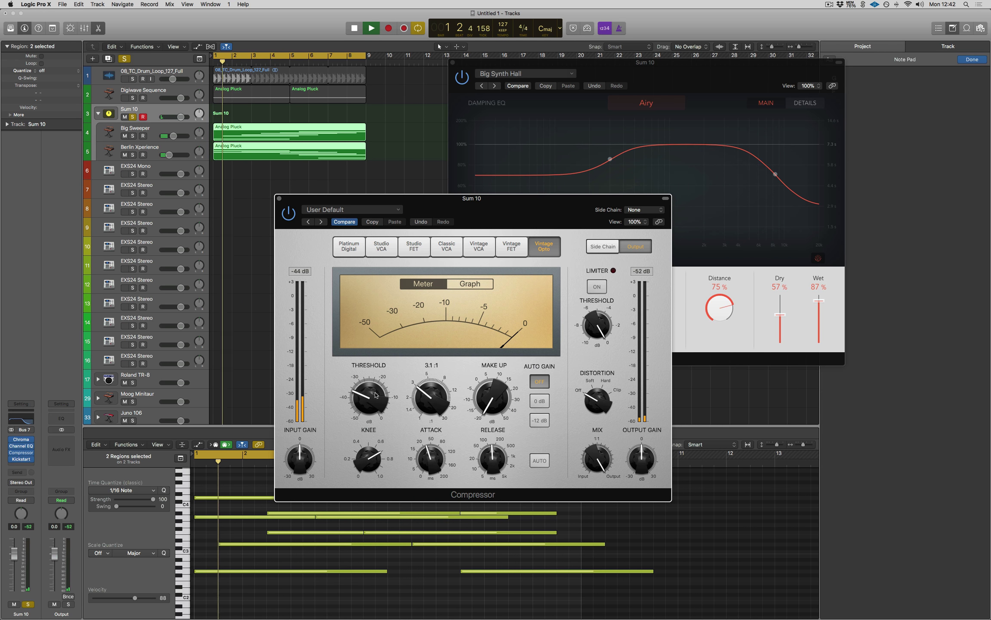
left_click_drag(368, 396, 367, 399)
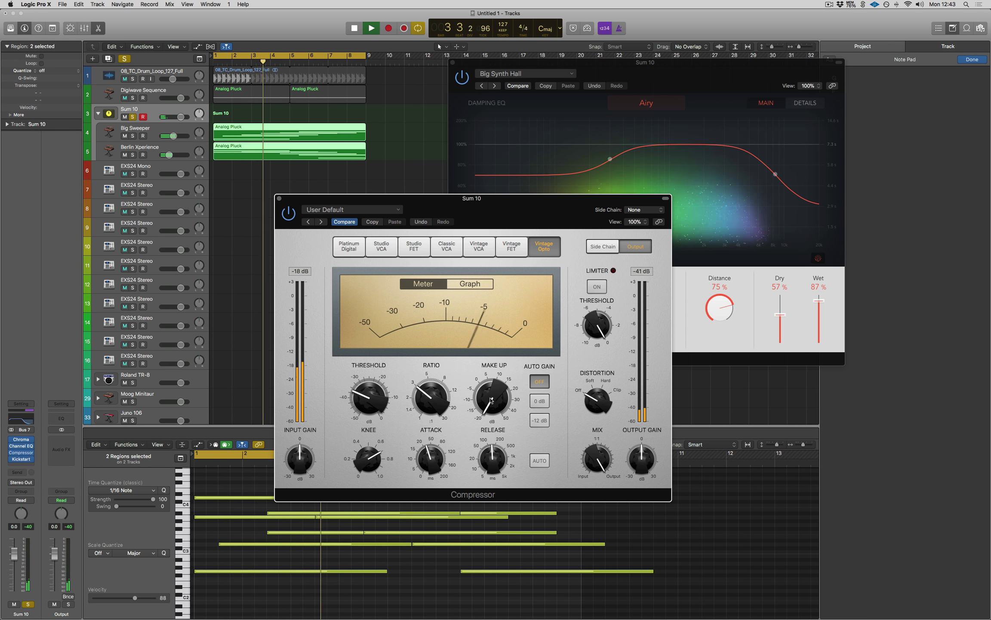
left_click_drag(490, 390, 488, 375)
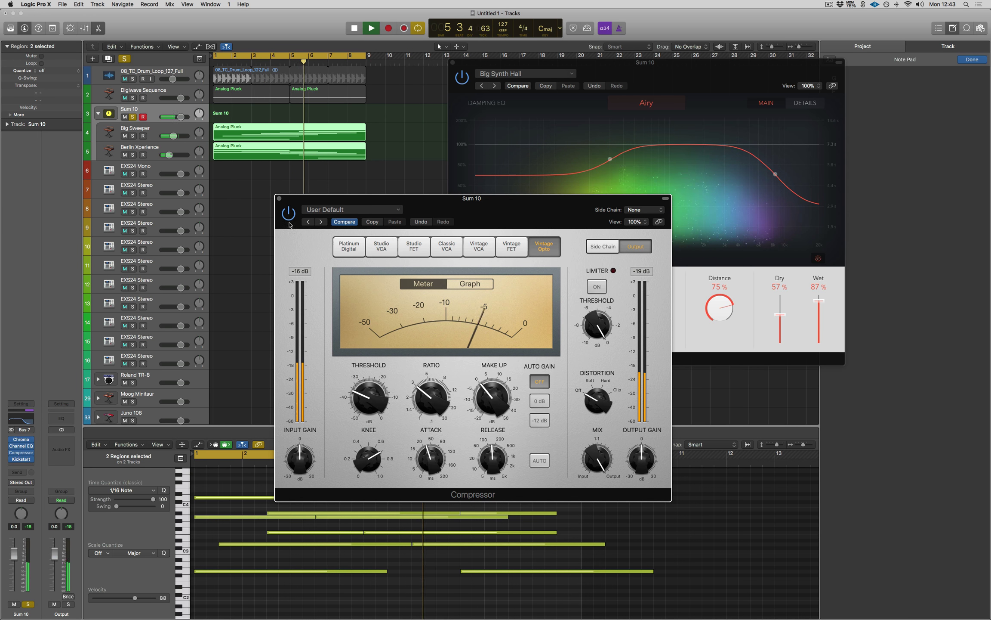
Step: Close the Compressor and ChromaVerb windows and play the full arrangement with the Sum 10 stack unsoloed
left_click(280, 199)
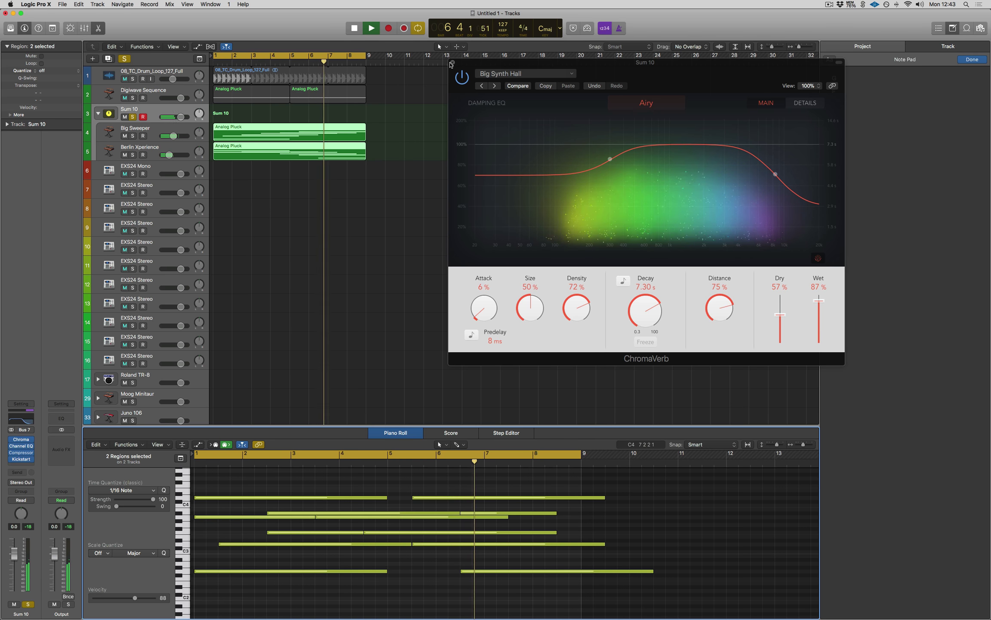
left_click(451, 63)
left_click(417, 131)
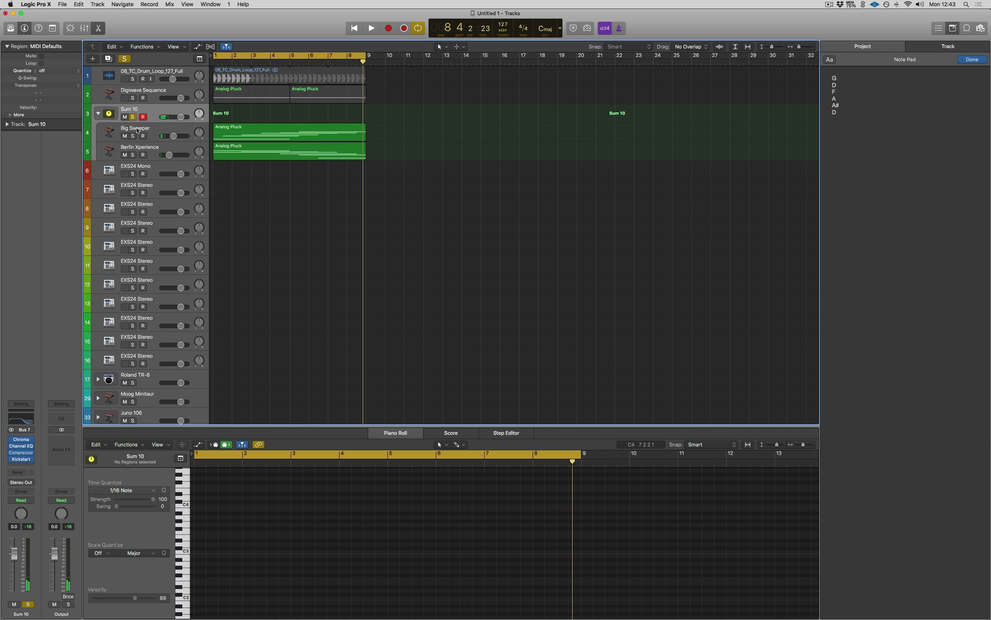
left_click(133, 117)
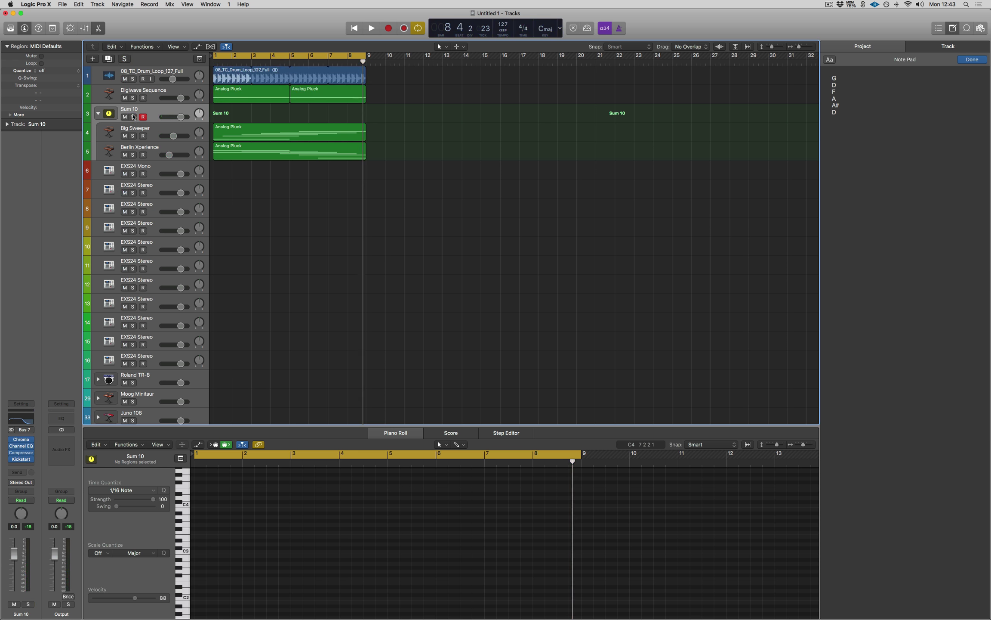
key("space")
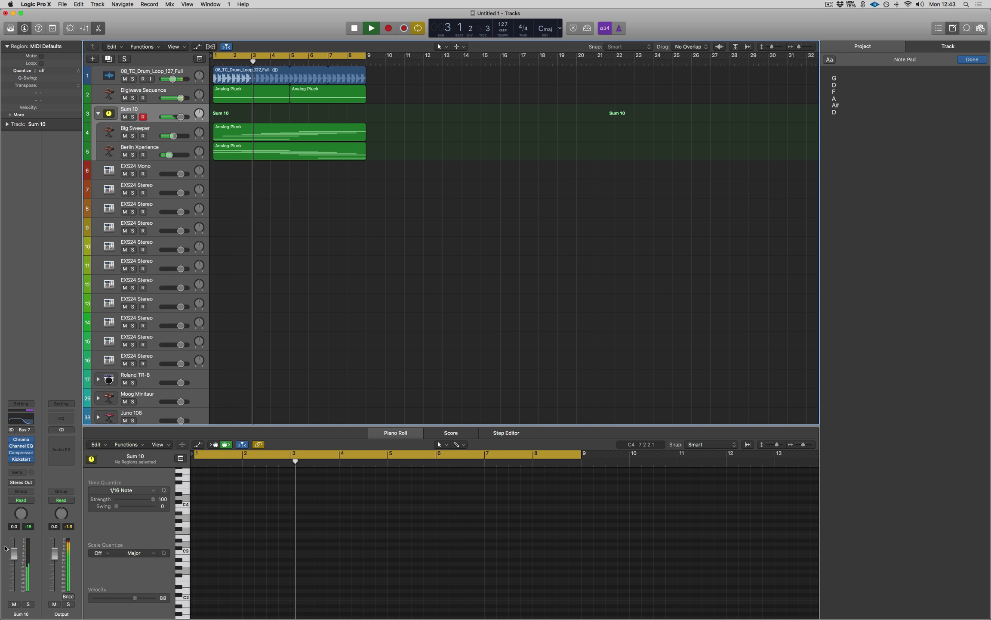
Step: Sweep the stack's Channel EQ high cut up to 2350 Hz and back down during playback
left_click(22, 446)
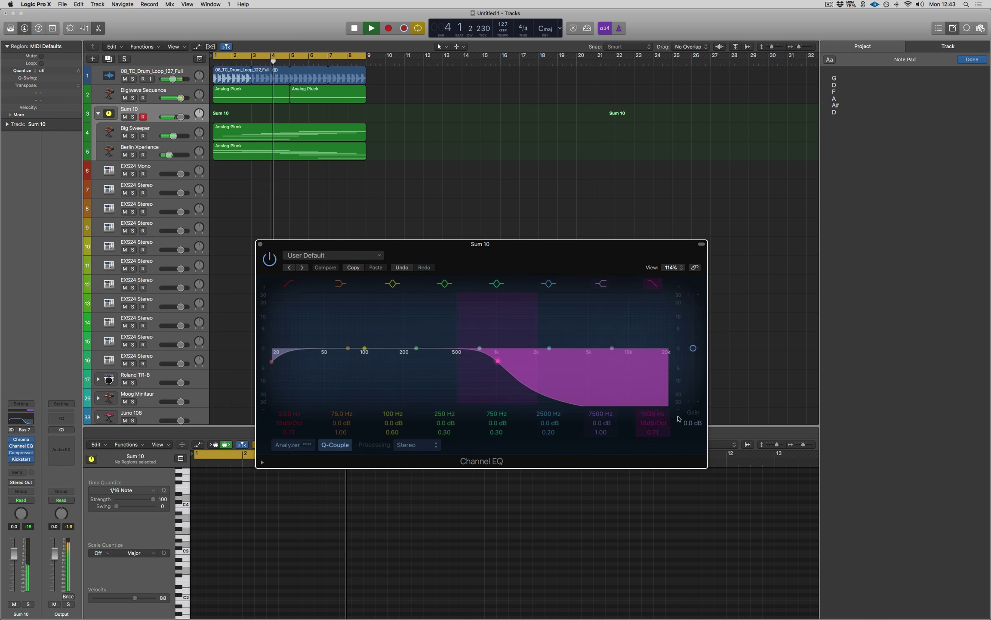
left_click_drag(509, 361, 525, 360)
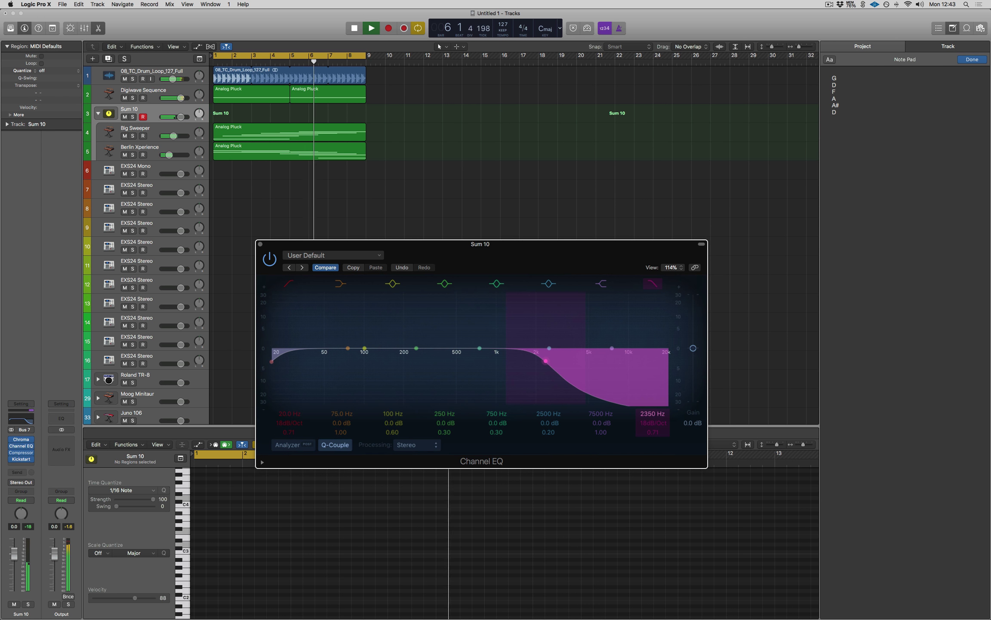
left_click_drag(545, 361, 498, 361)
left_click_drag(655, 414, 656, 421)
key("space")
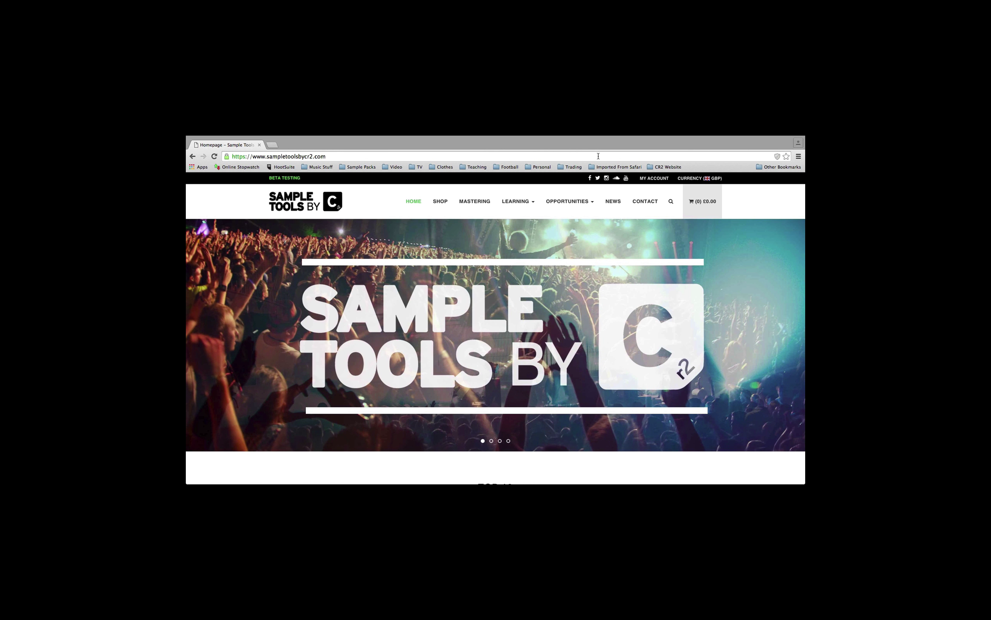
Step: On the Sample Tools by Cr2 website in the browser, open the mastering category and look through the listed services
left_click(477, 204)
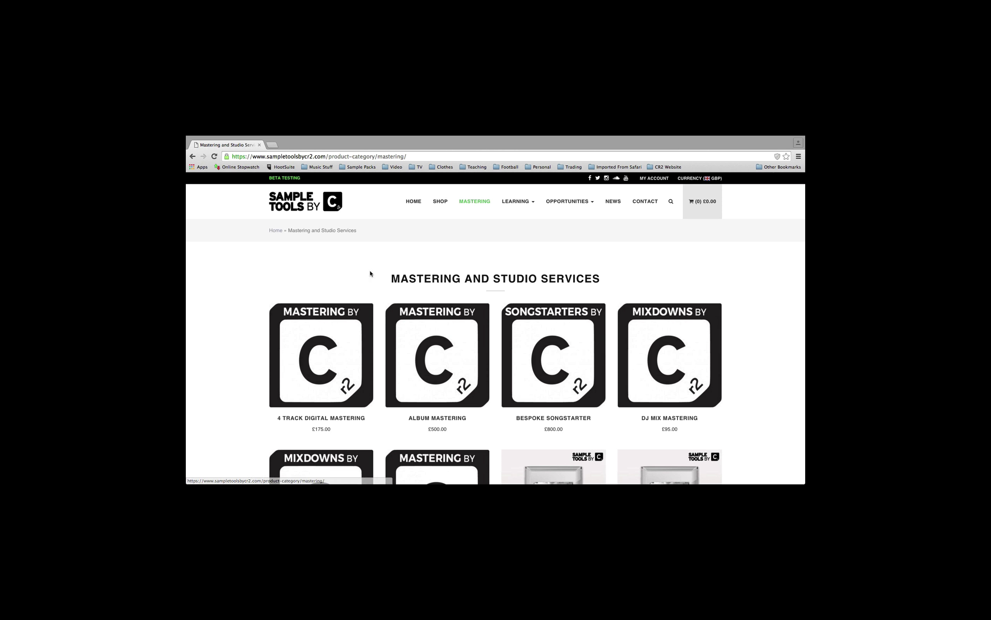
scroll(342, 271, "down", 10)
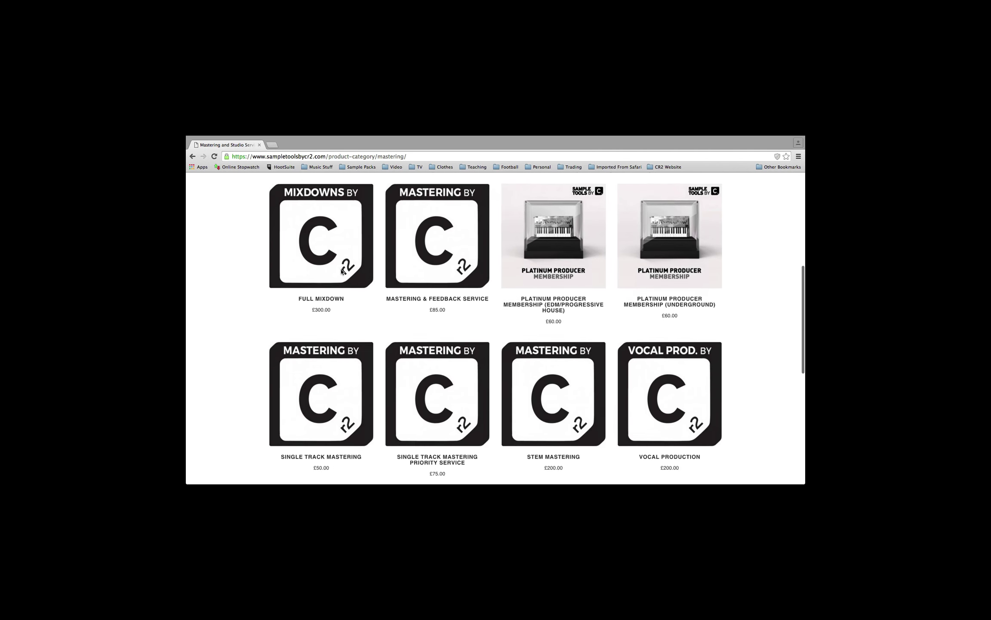